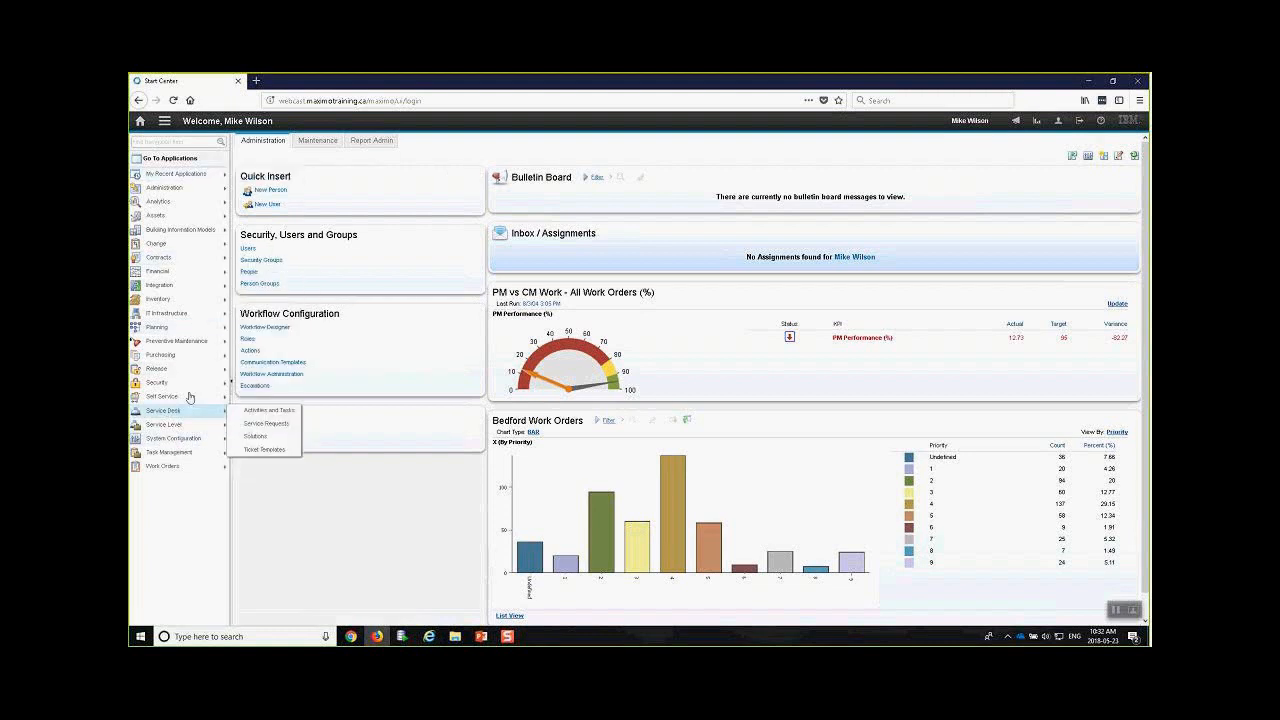
Open Work Order Tracking and start an ad hoc report titled "Webcast Report".
mouse_move(205, 467)
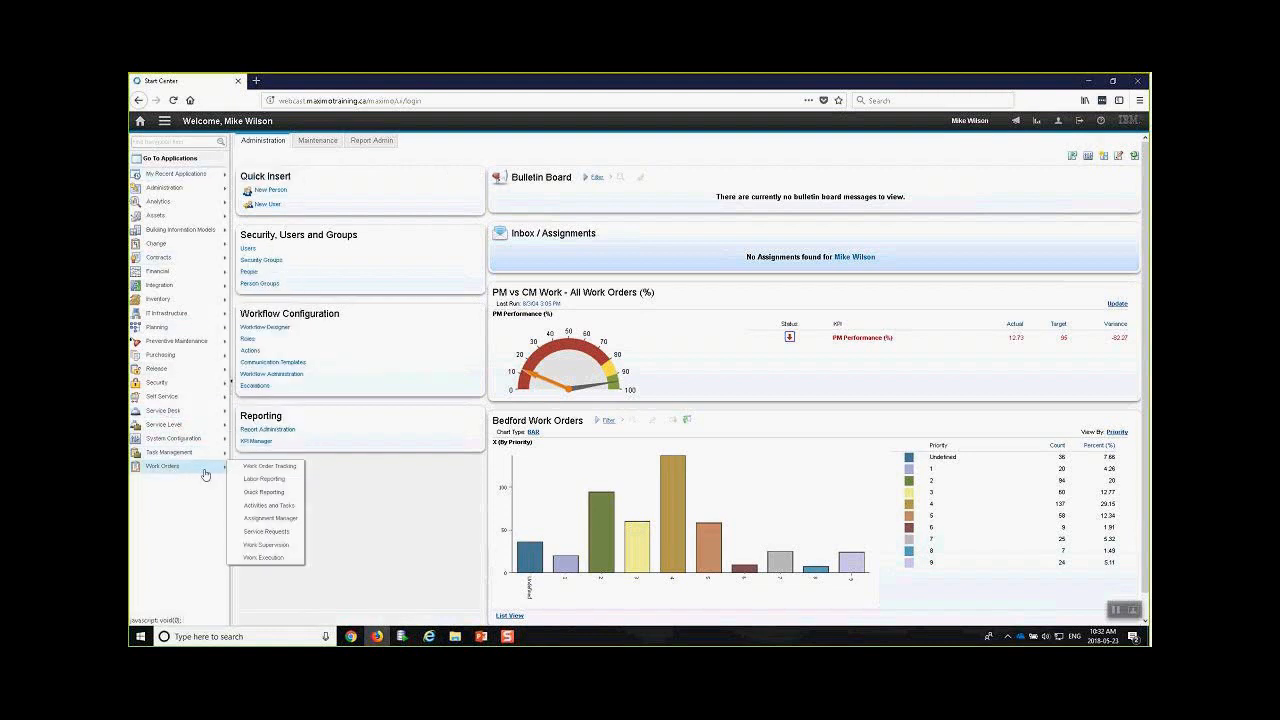
click(257, 467)
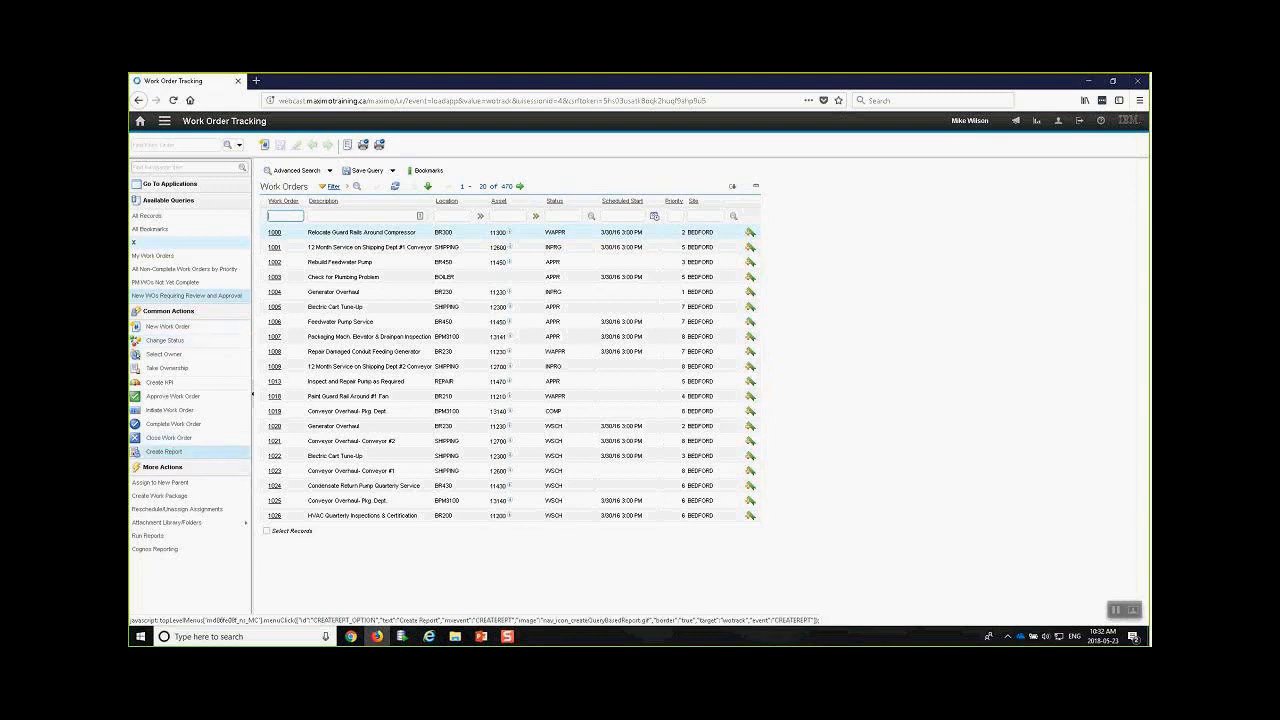
click(163, 453)
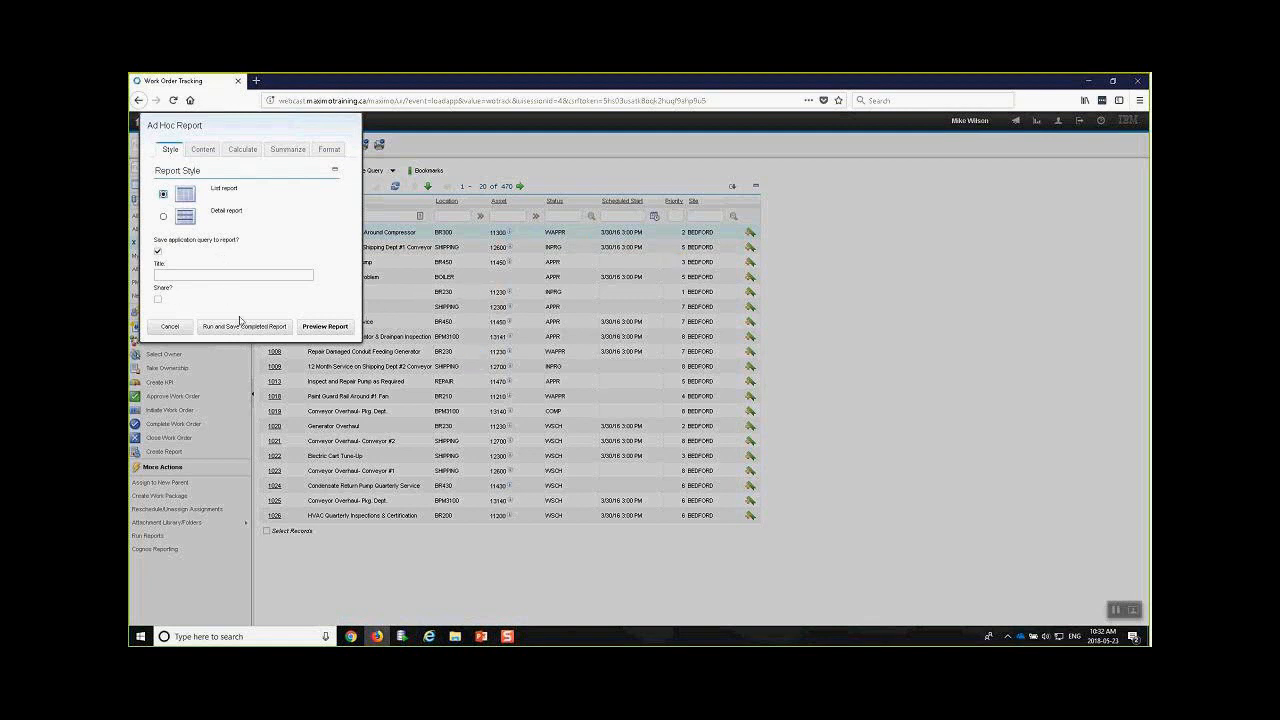
click(169, 278)
text(Webcast Report)
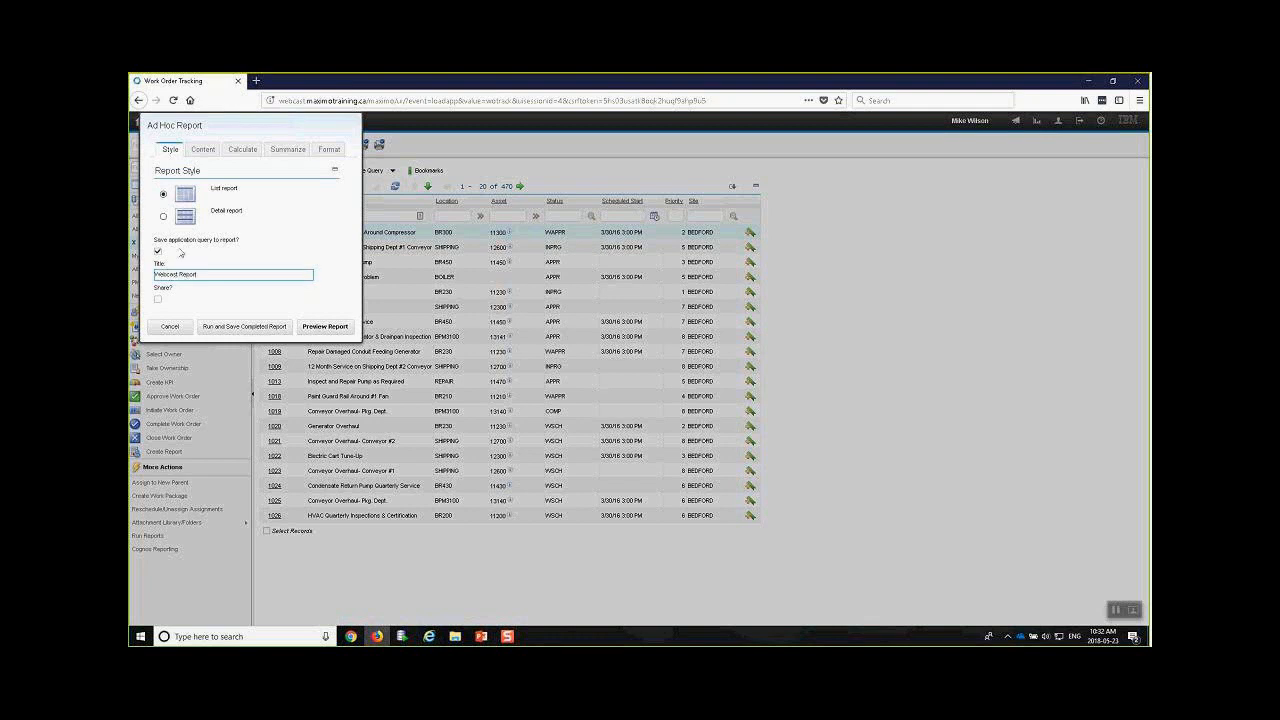
Switch the report content's parent category to Work Order Details, accepting the field removal, and back to Work Order Details with Actuals and Plans.
click(201, 152)
drag(341, 128, 481, 152)
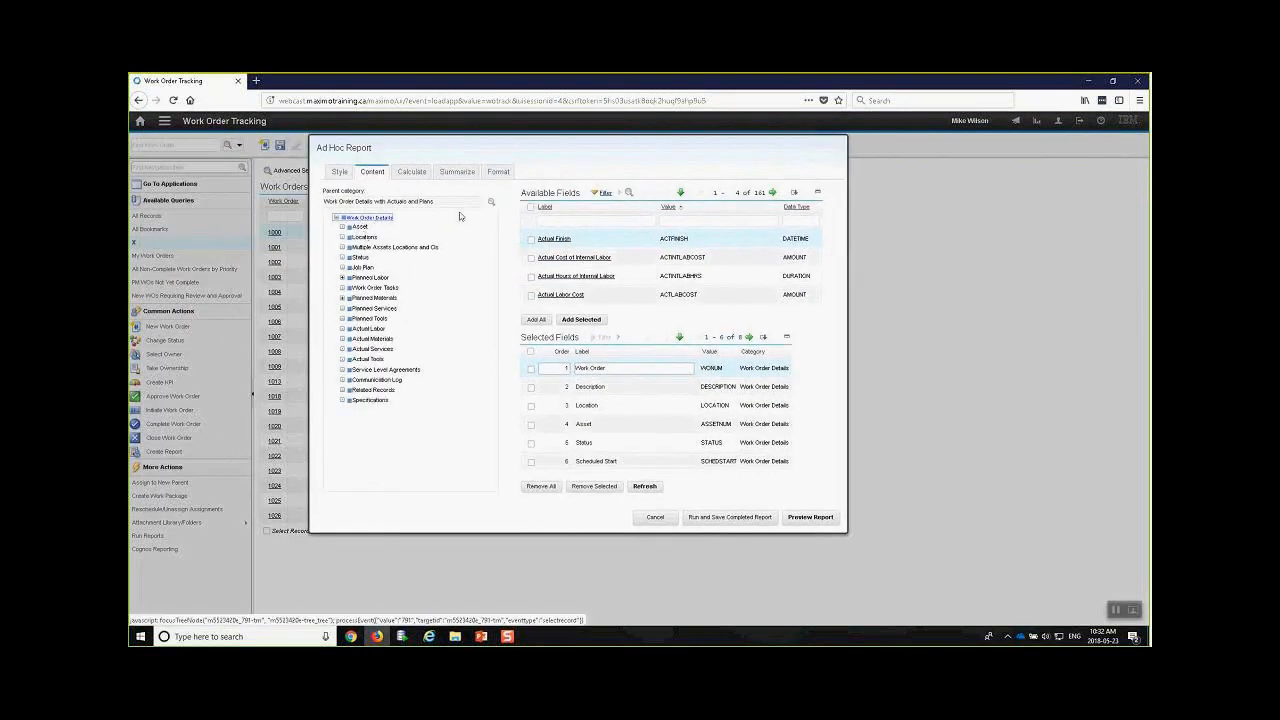
click(491, 204)
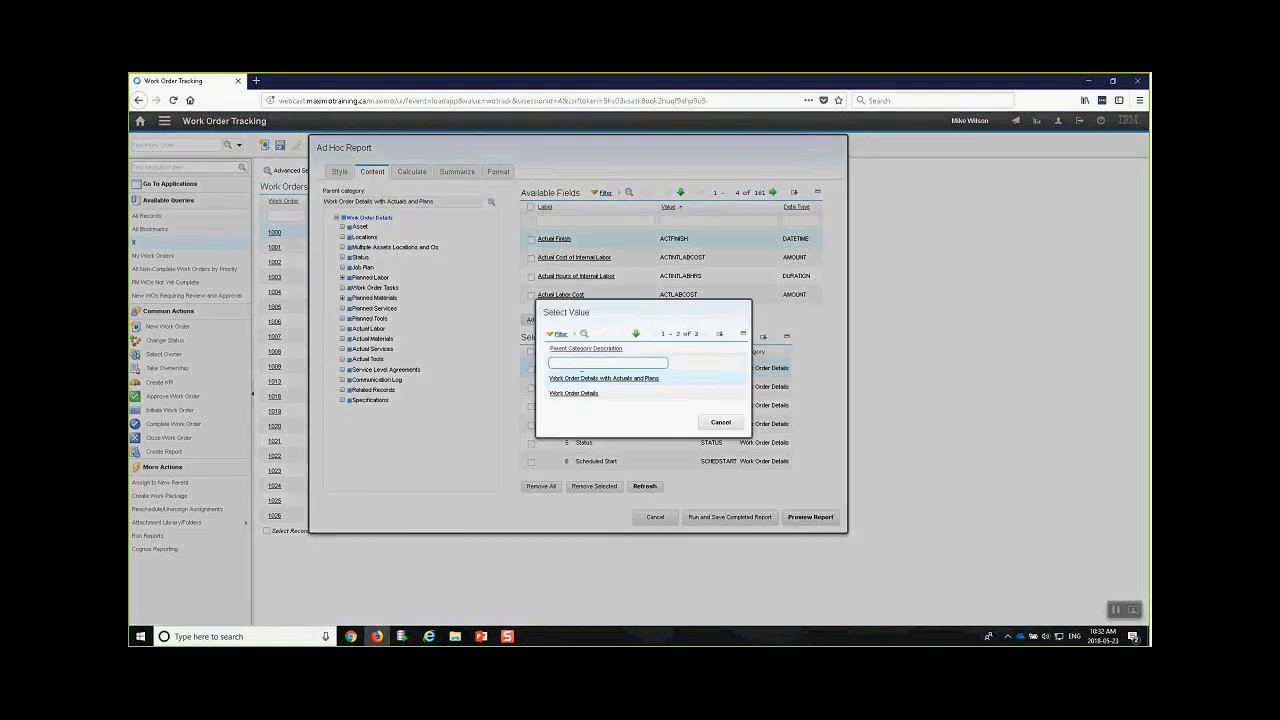
click(580, 393)
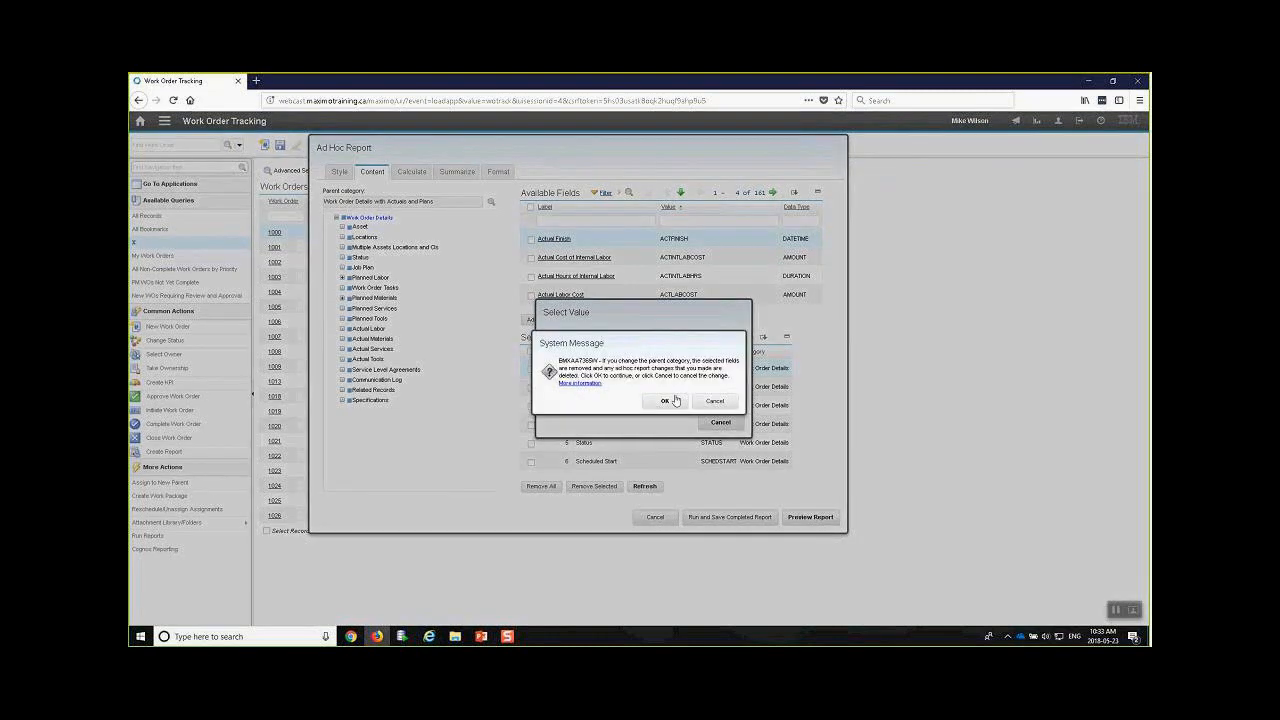
click(666, 404)
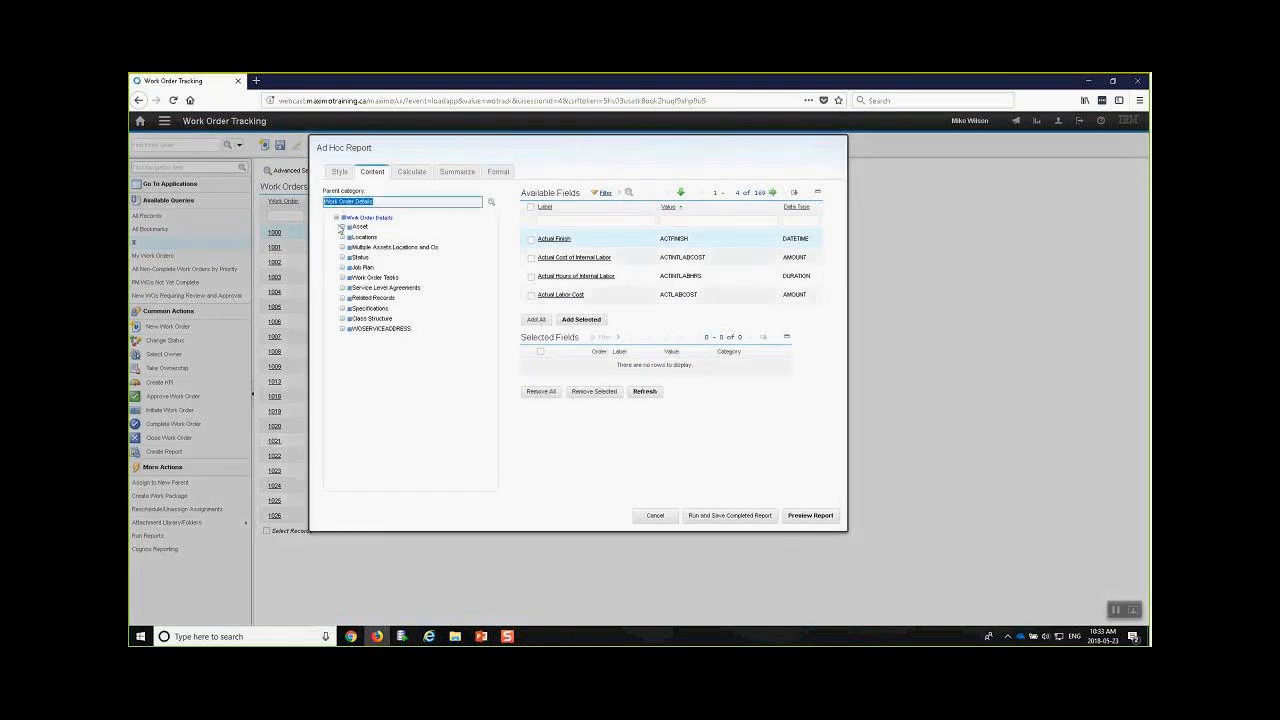
click(491, 202)
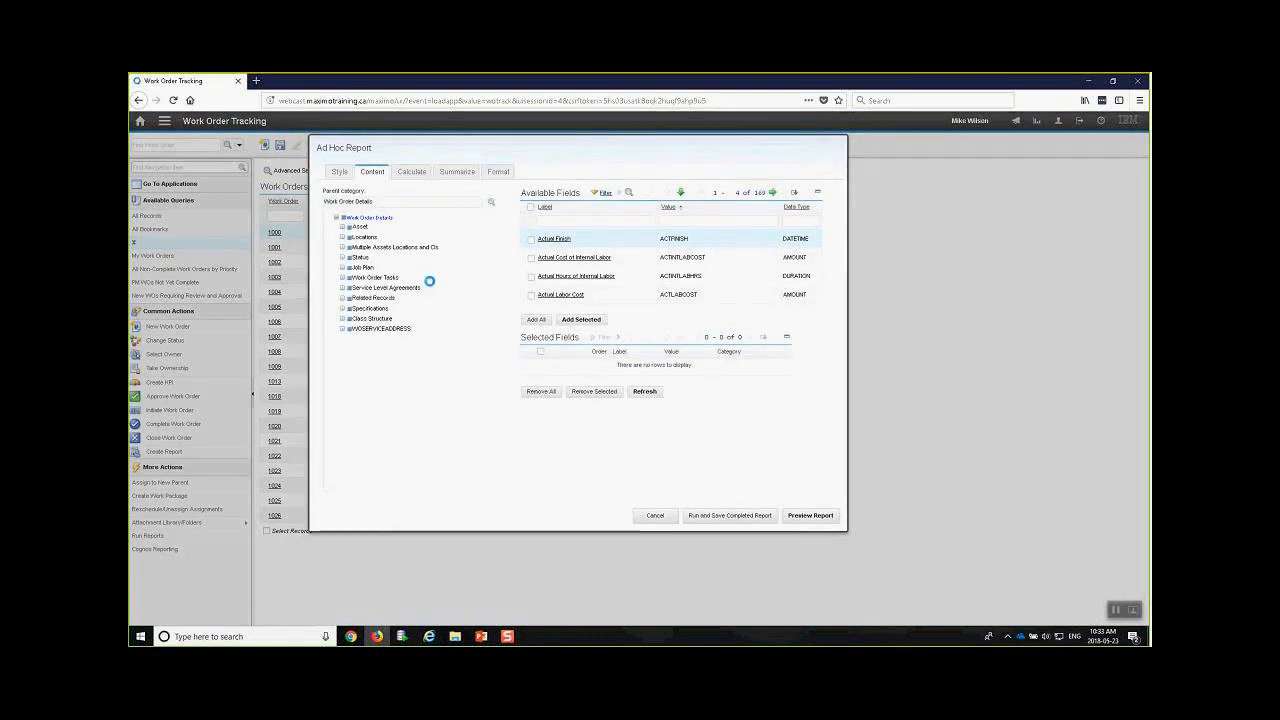
click(578, 379)
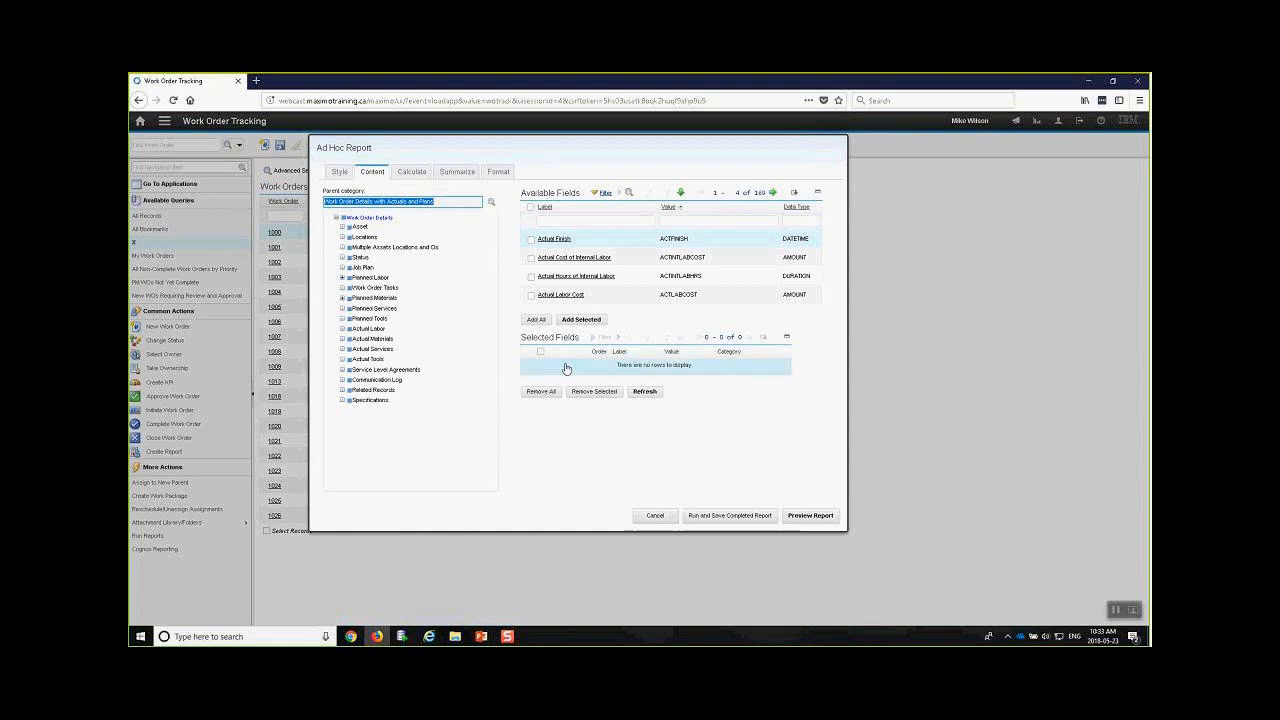
Filter the available fields by "work order" and add the Work Order (WONUM) field to the report.
click(602, 221)
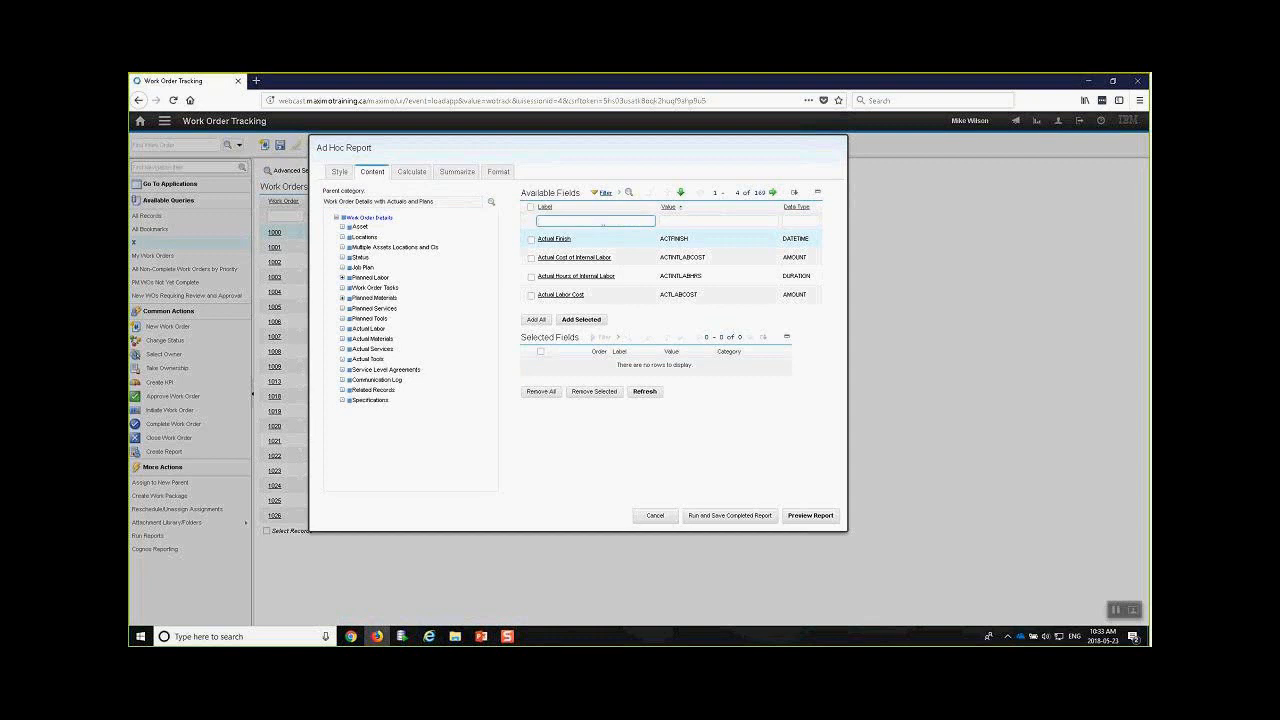
text(work)
key(Return)
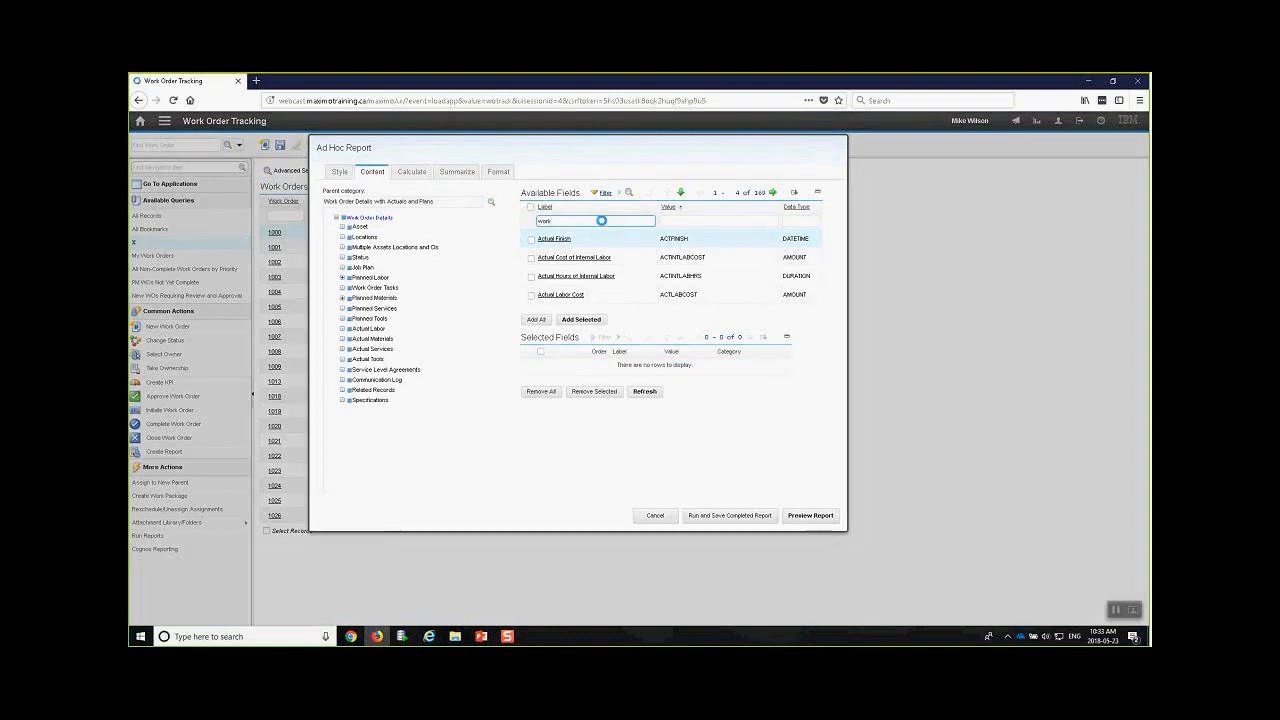
click(621, 221)
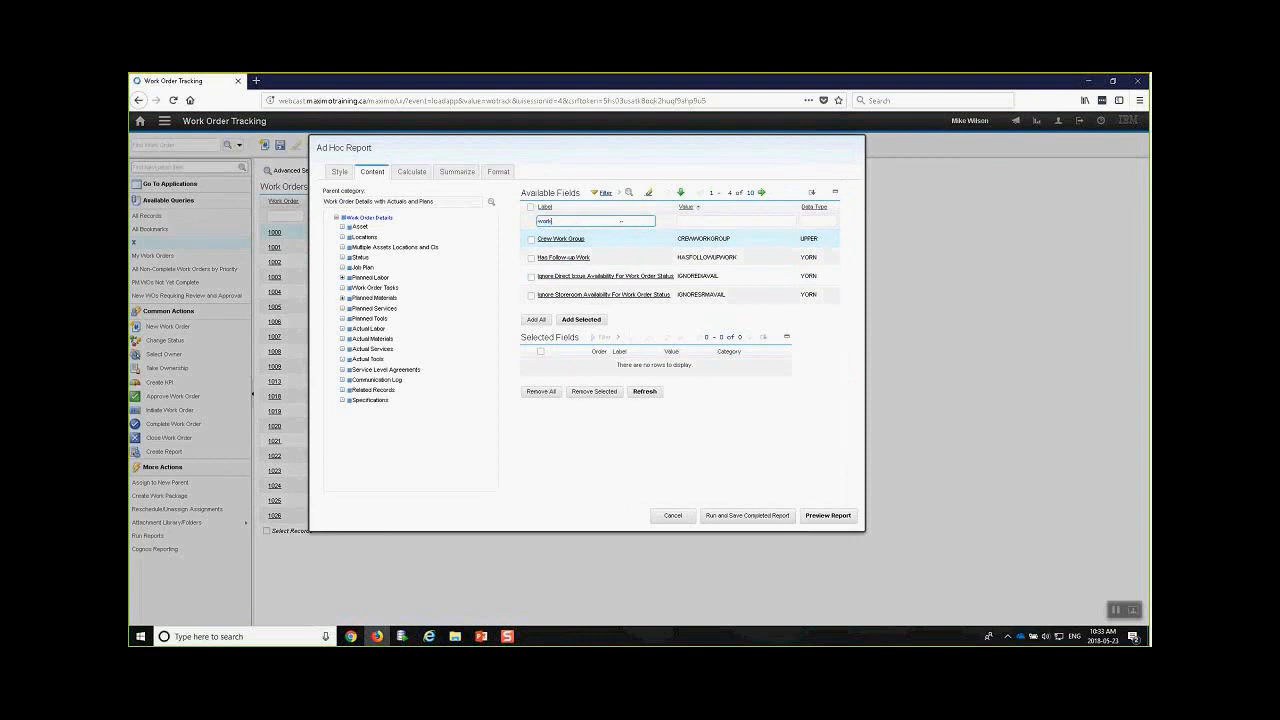
text(order)
key(Return)
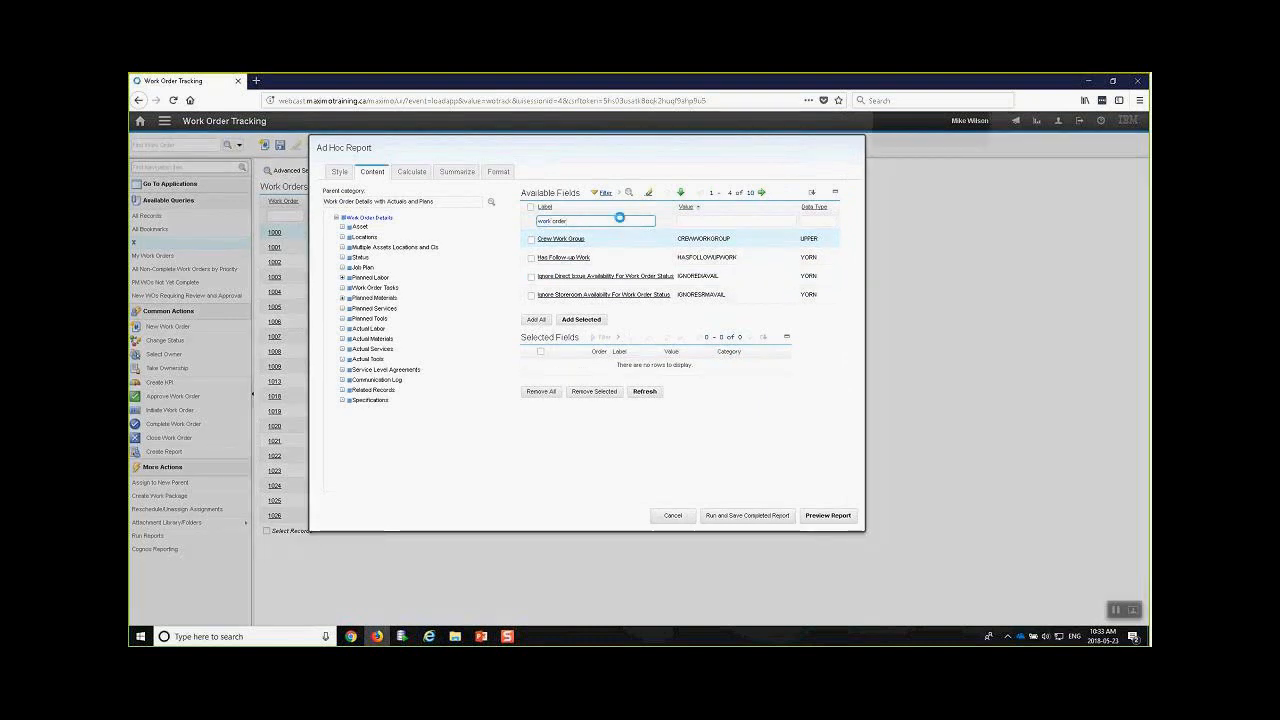
click(532, 278)
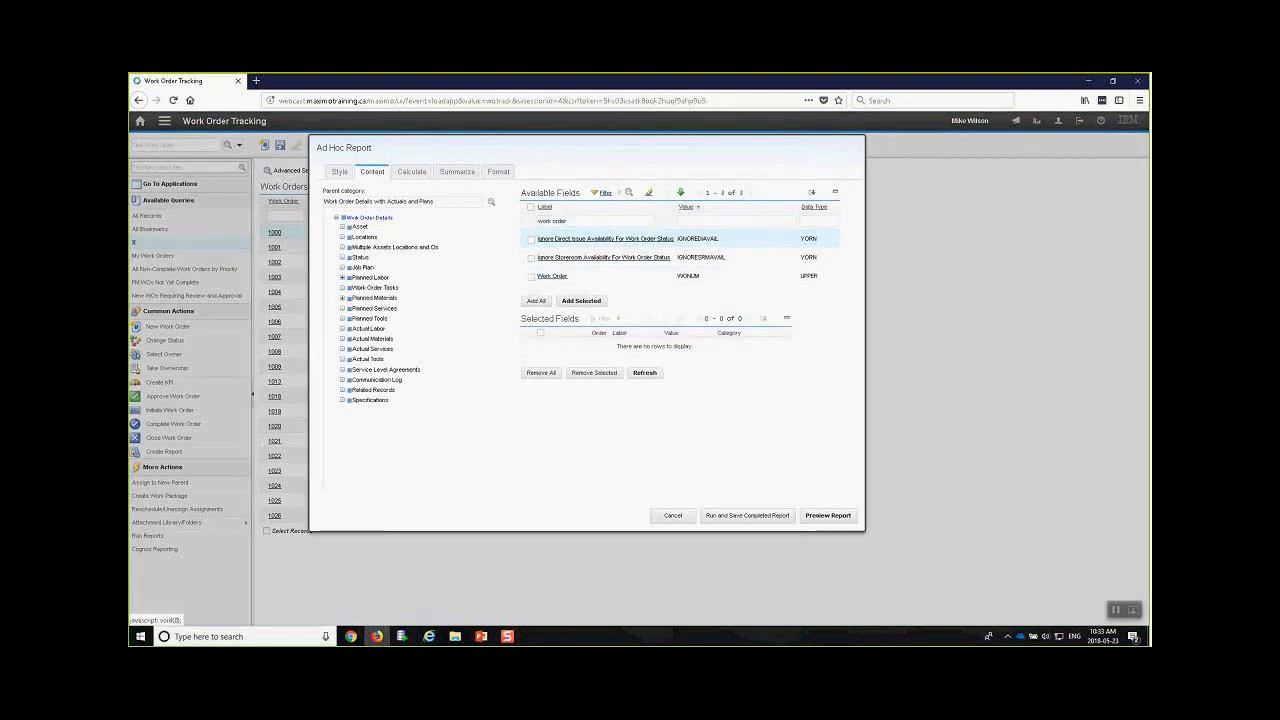
click(578, 301)
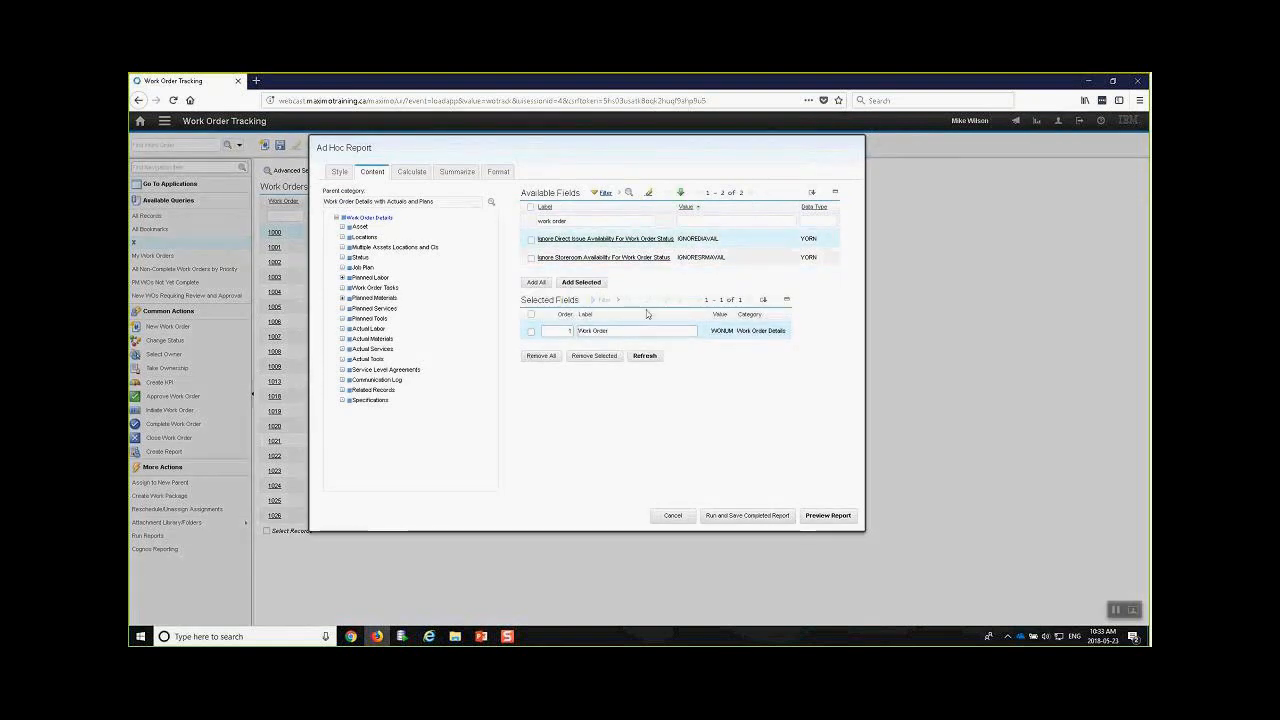
Filter the available fields by "descrip" and add the work order's Description field to the report.
triple_click(572, 221)
text(desc)
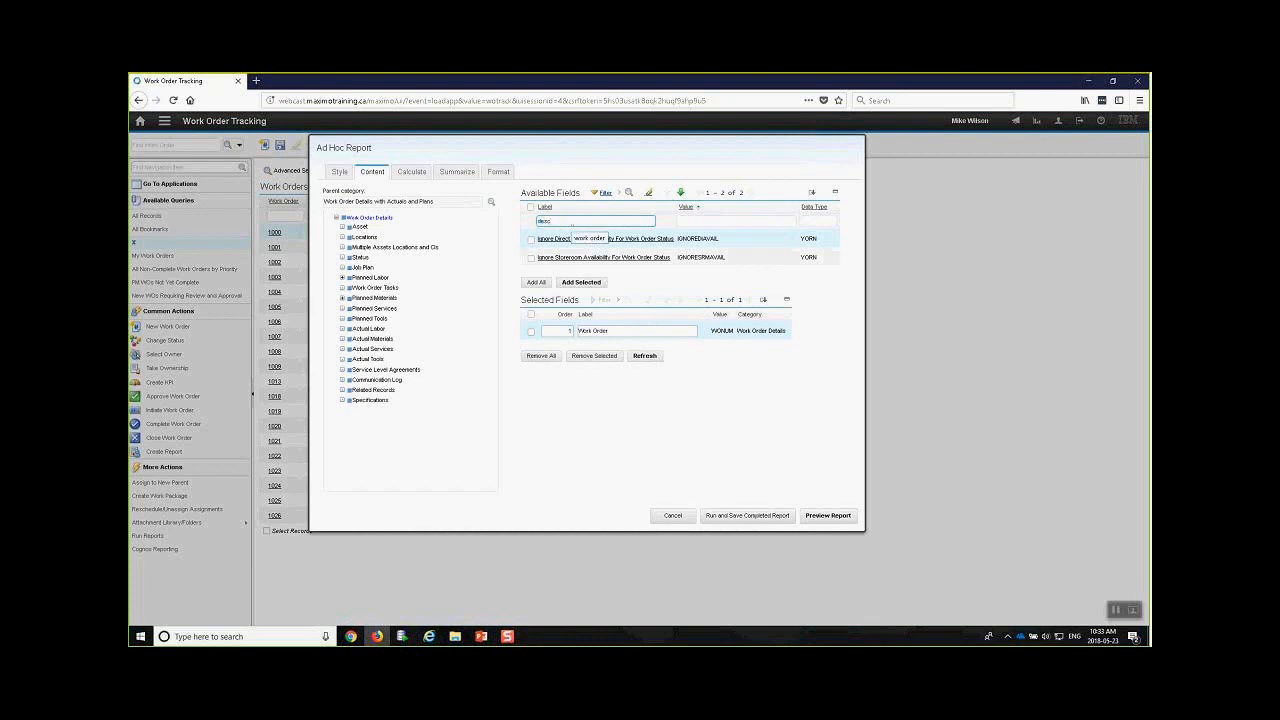
text(rip)
key(Return)
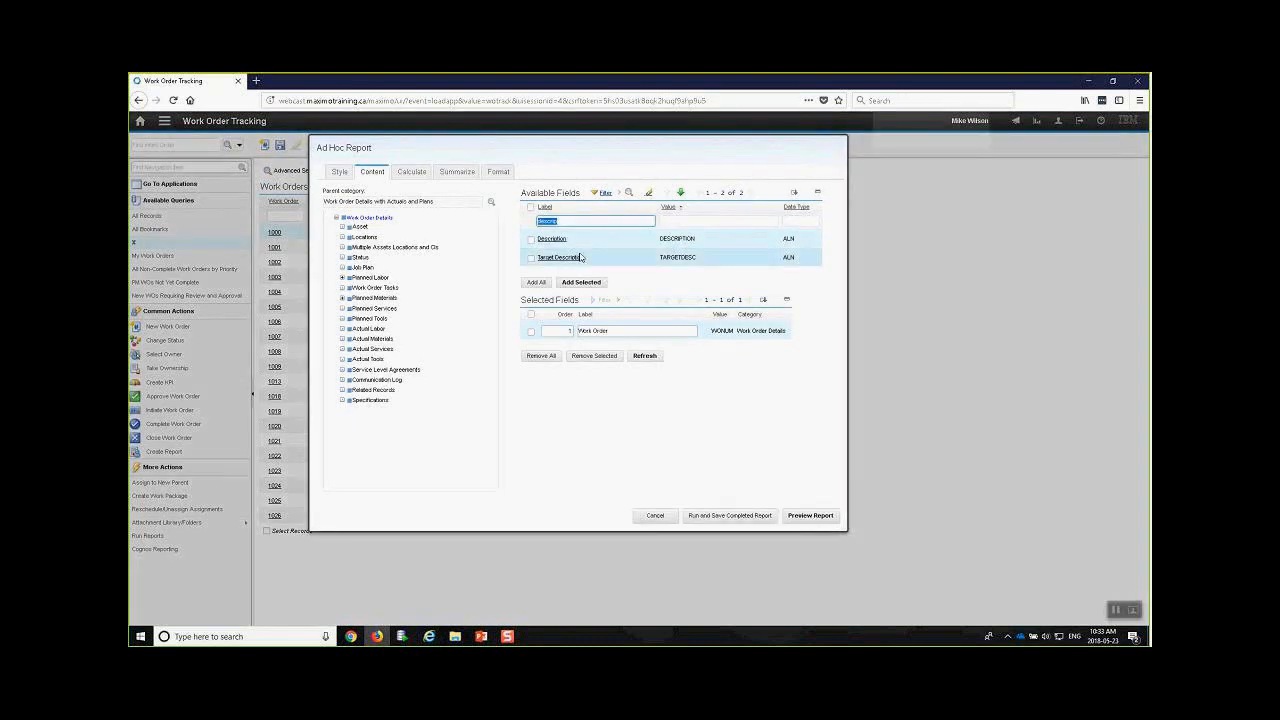
click(552, 239)
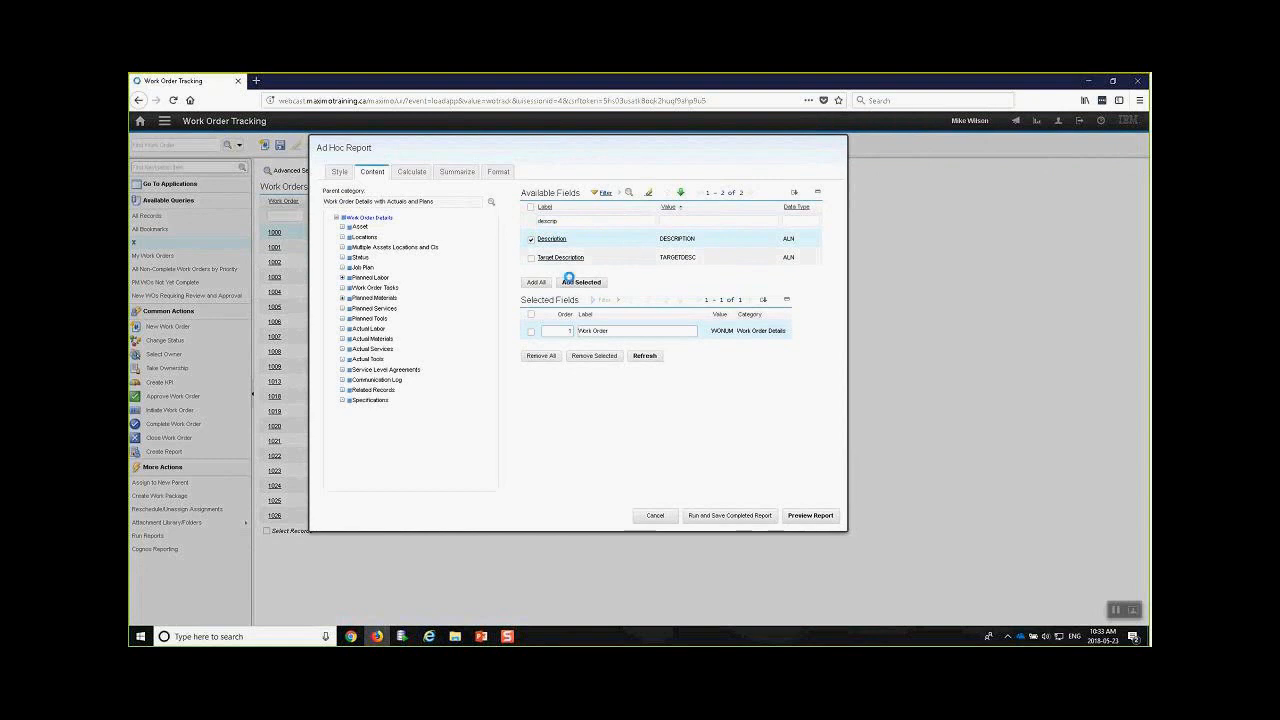
Filter the available fields by "loc" and add the work order's Location field to the report.
triple_click(572, 221)
text(l)
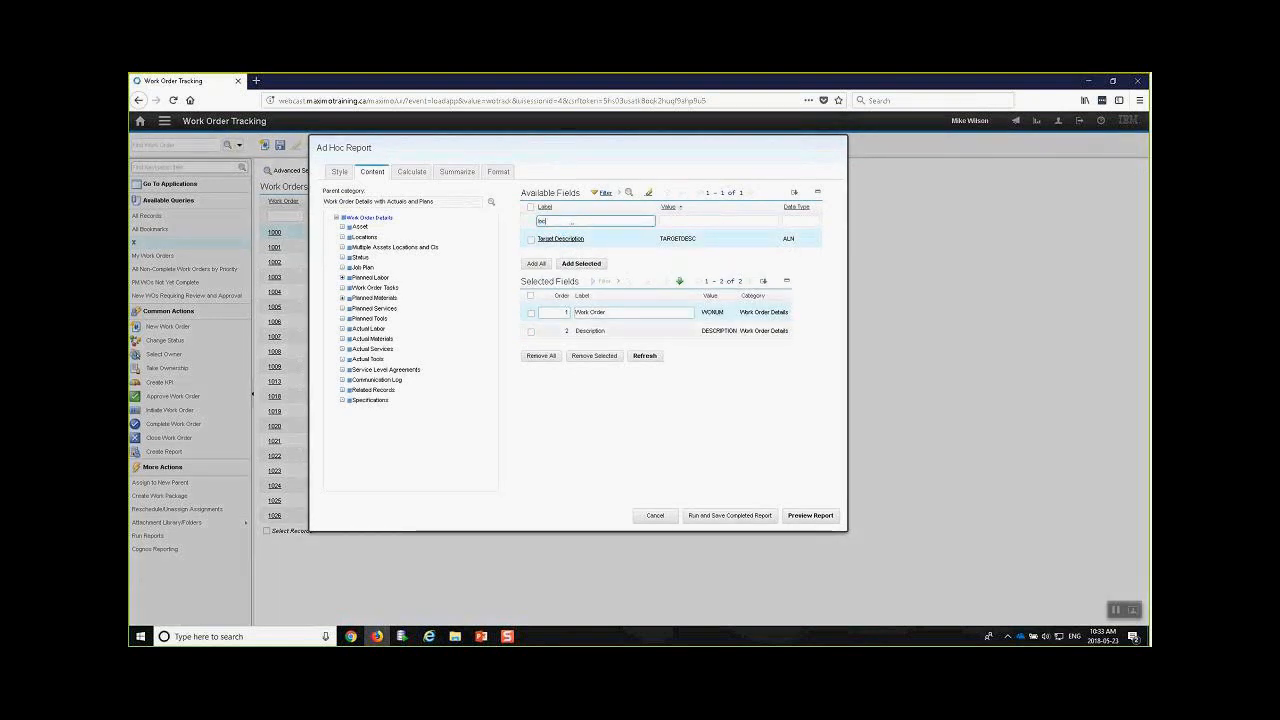
text(oc)
key(Return)
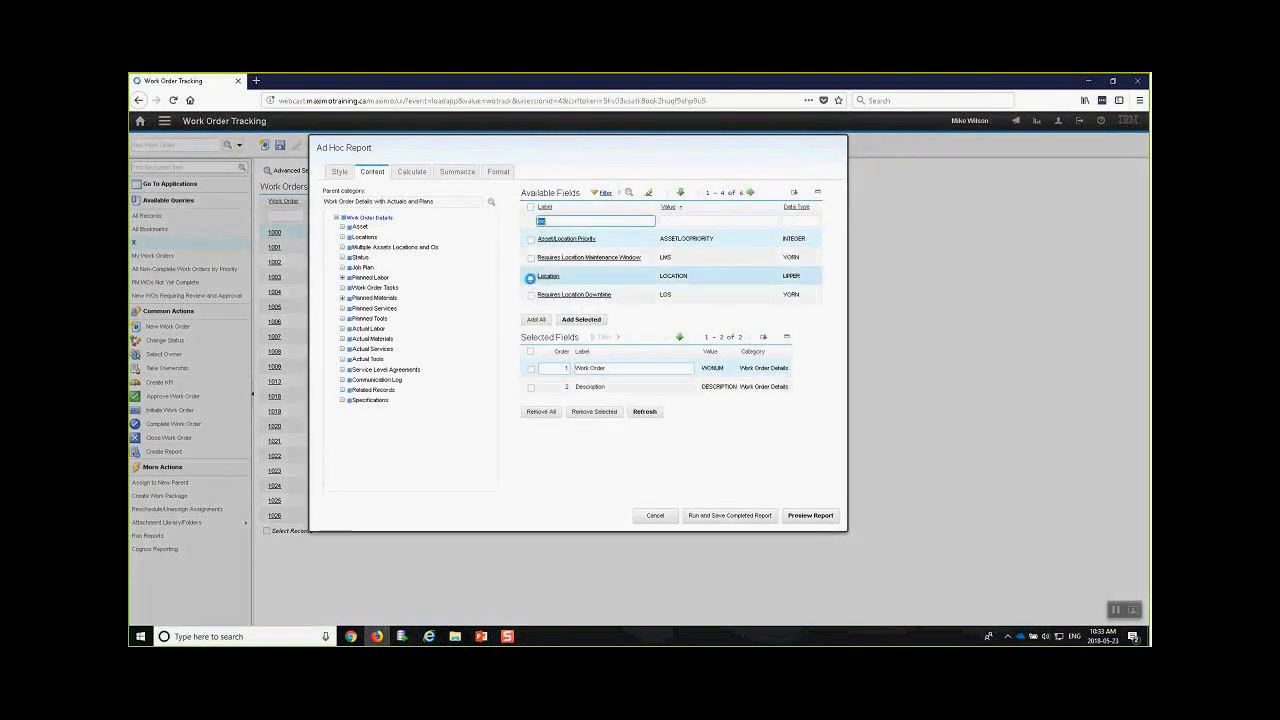
click(530, 279)
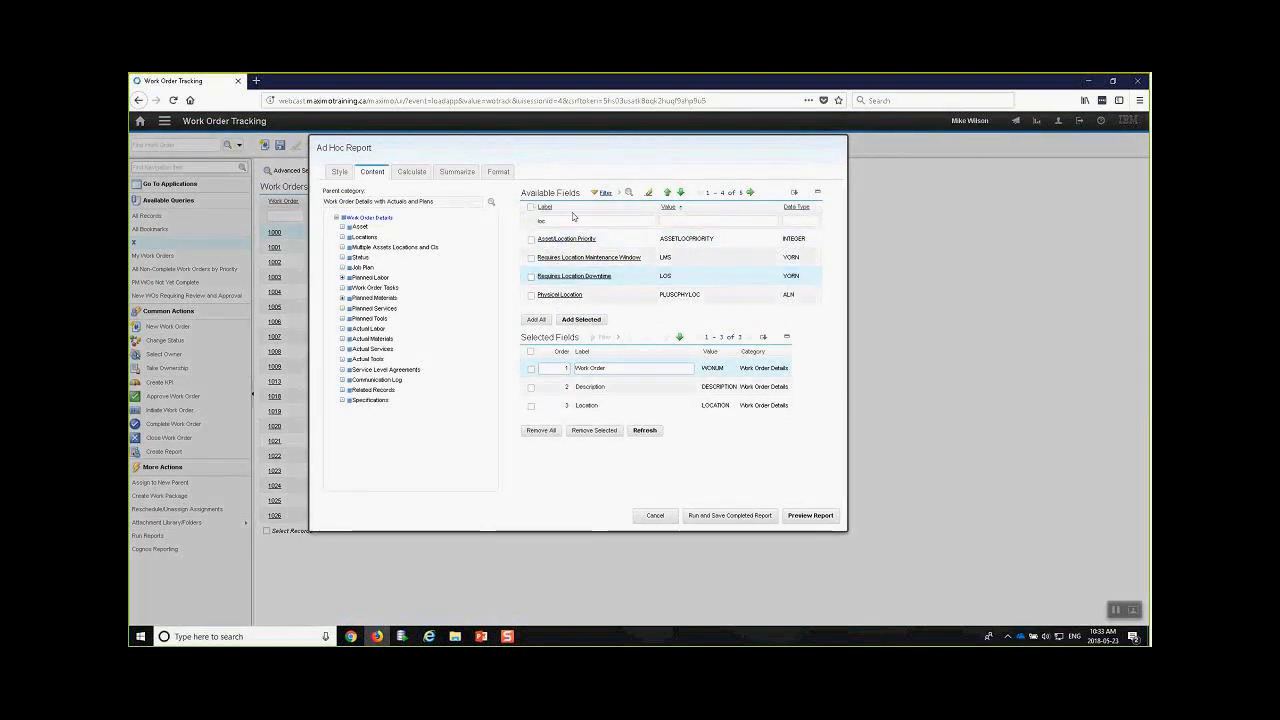
Add the Description field from the Locations category and relabel it "Location Description".
click(362, 237)
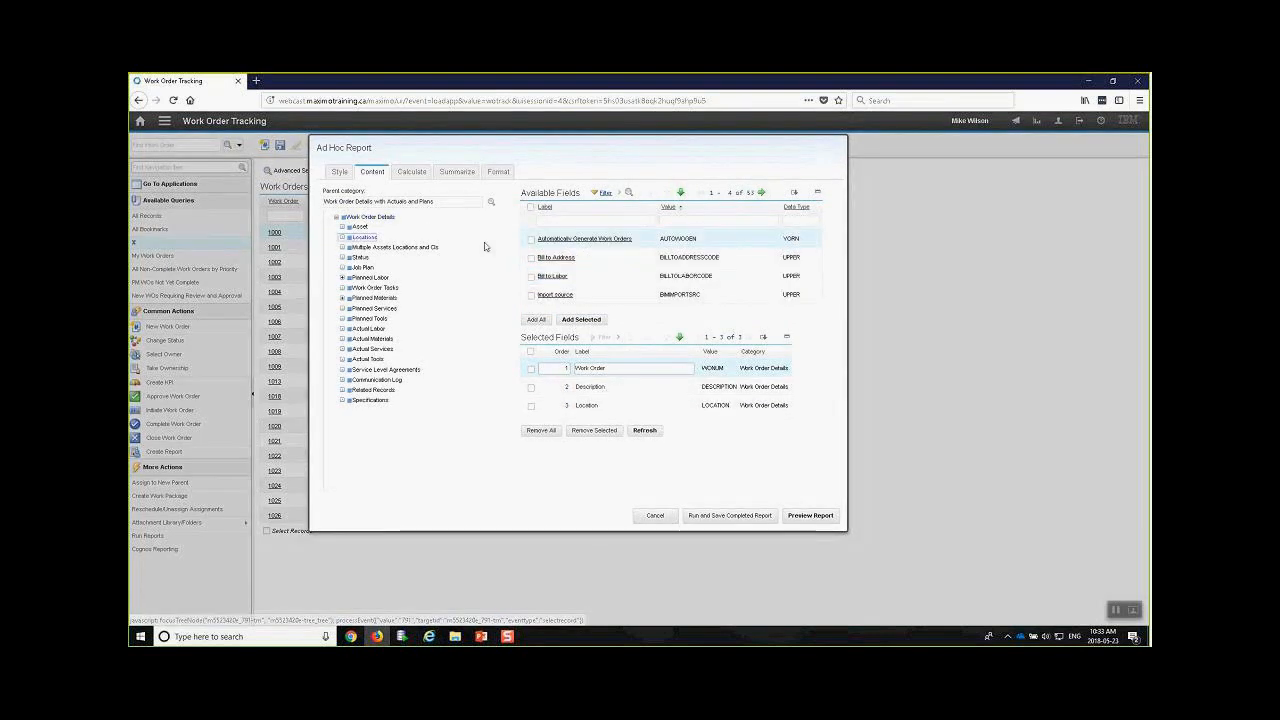
click(570, 220)
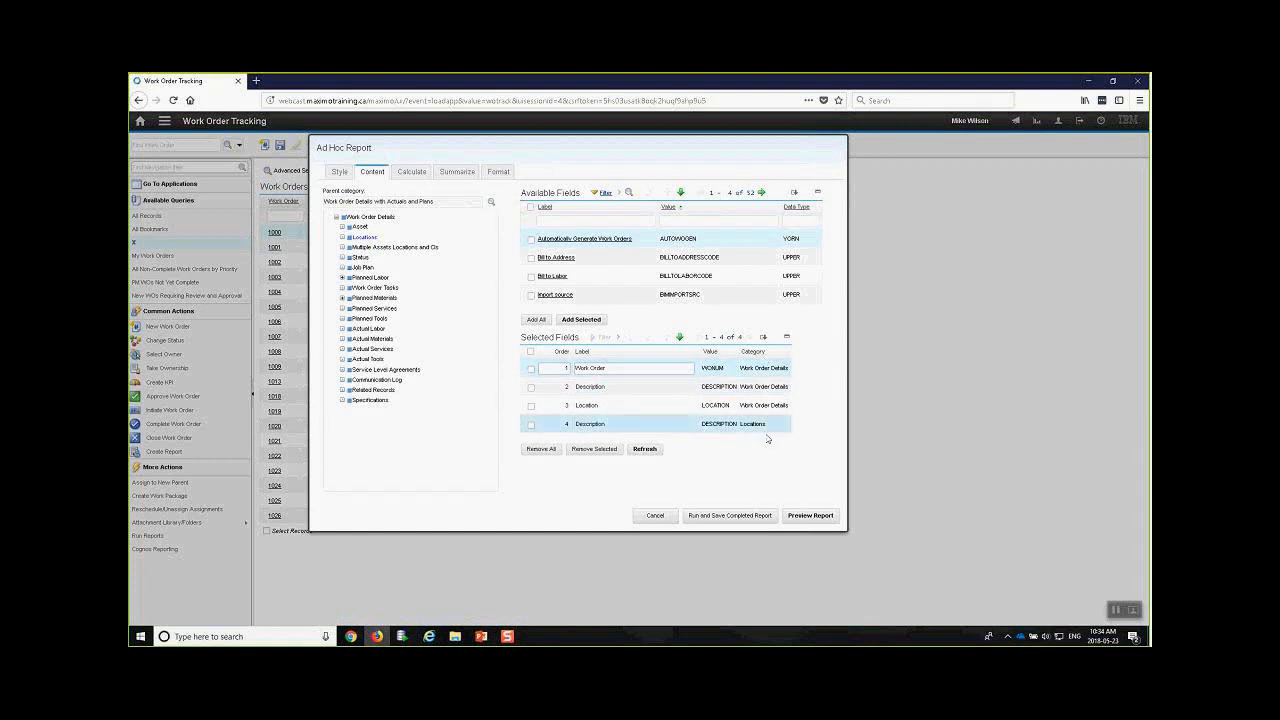
click(600, 424)
click(577, 424)
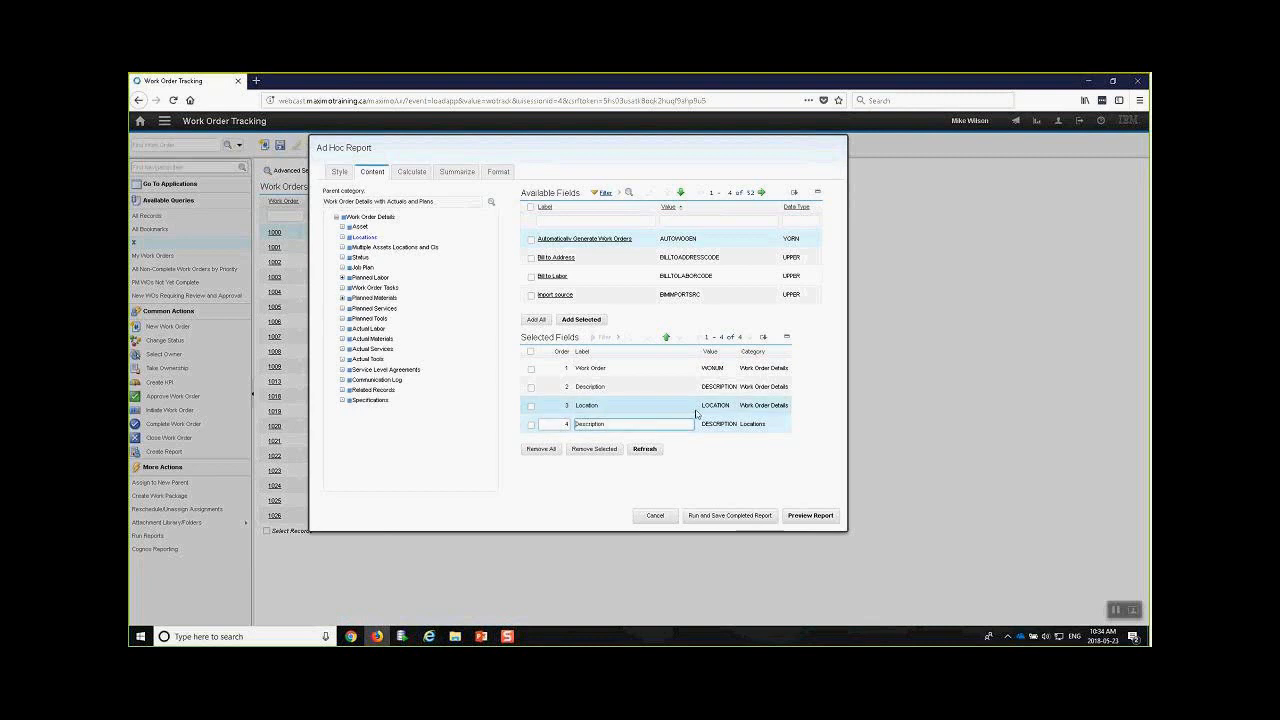
text(Location)
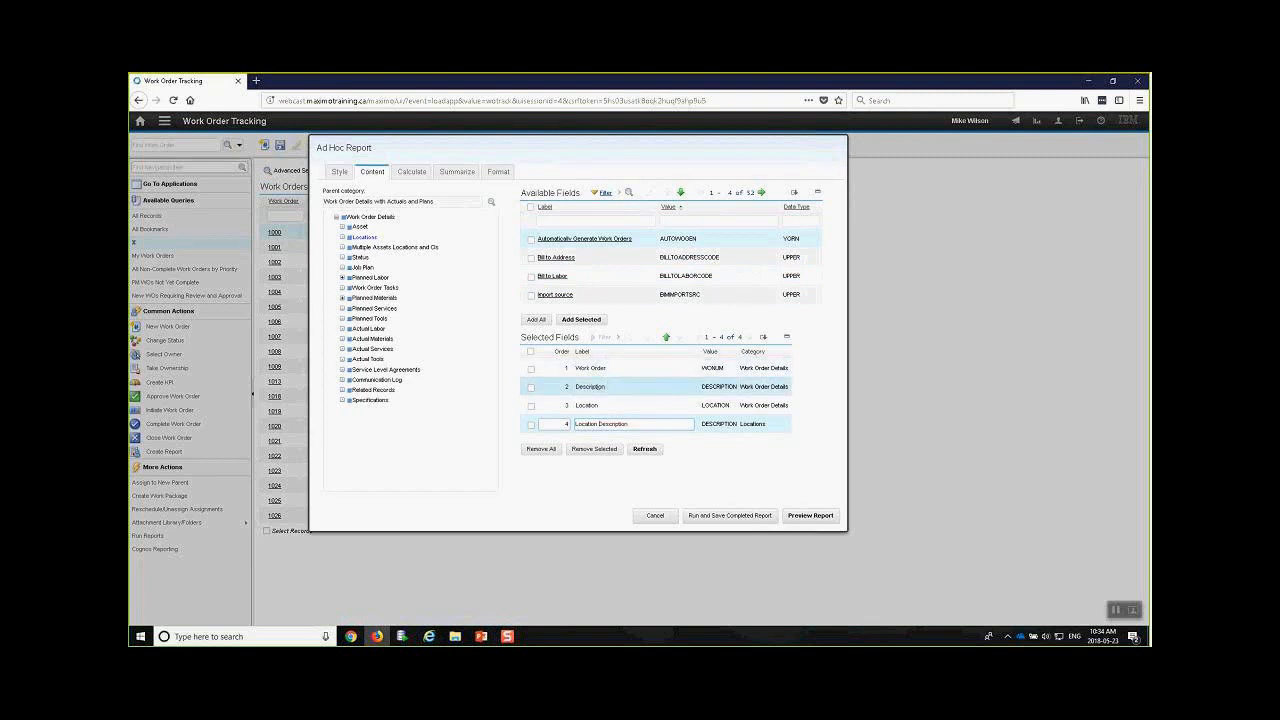
drag(575, 424, 597, 424)
click(627, 420)
Filter the Work Order Details fields by "cost" and add Actual Labor Cost, Actual Material Cost, Actual Service Cost and Actual Tool Cost.
click(343, 220)
text(f)
text(ost)
key(Return)
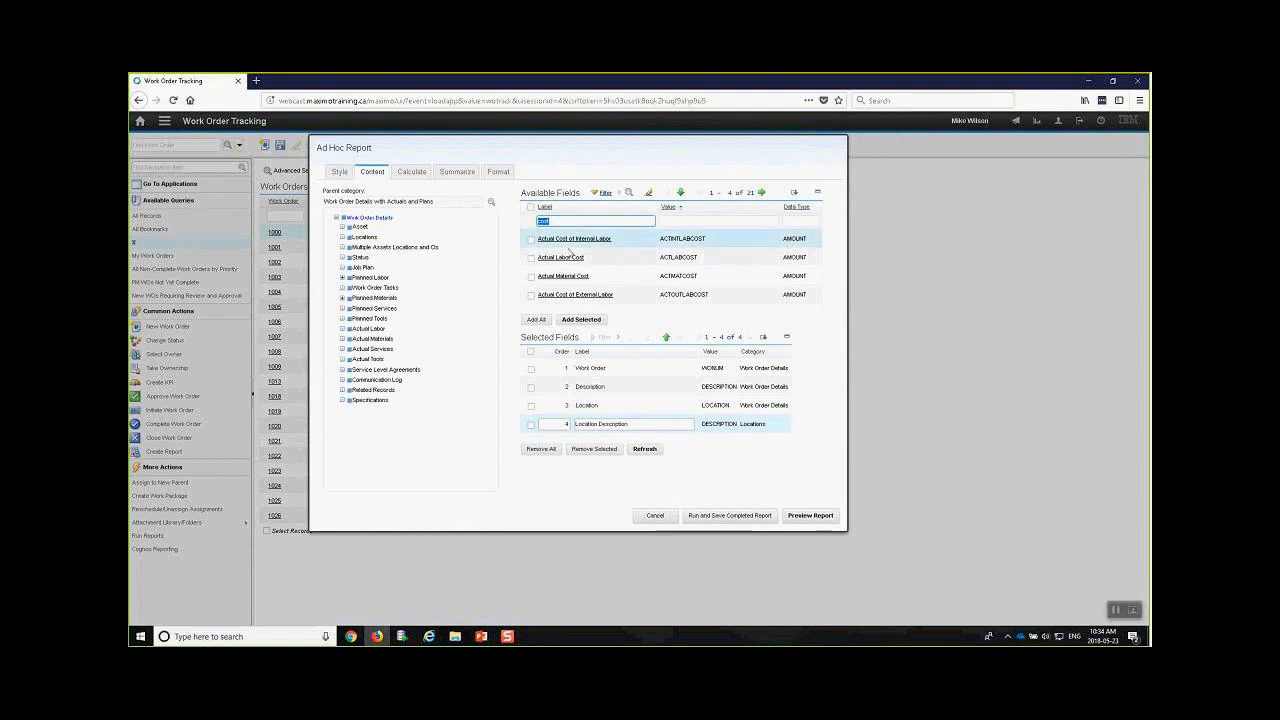
click(530, 259)
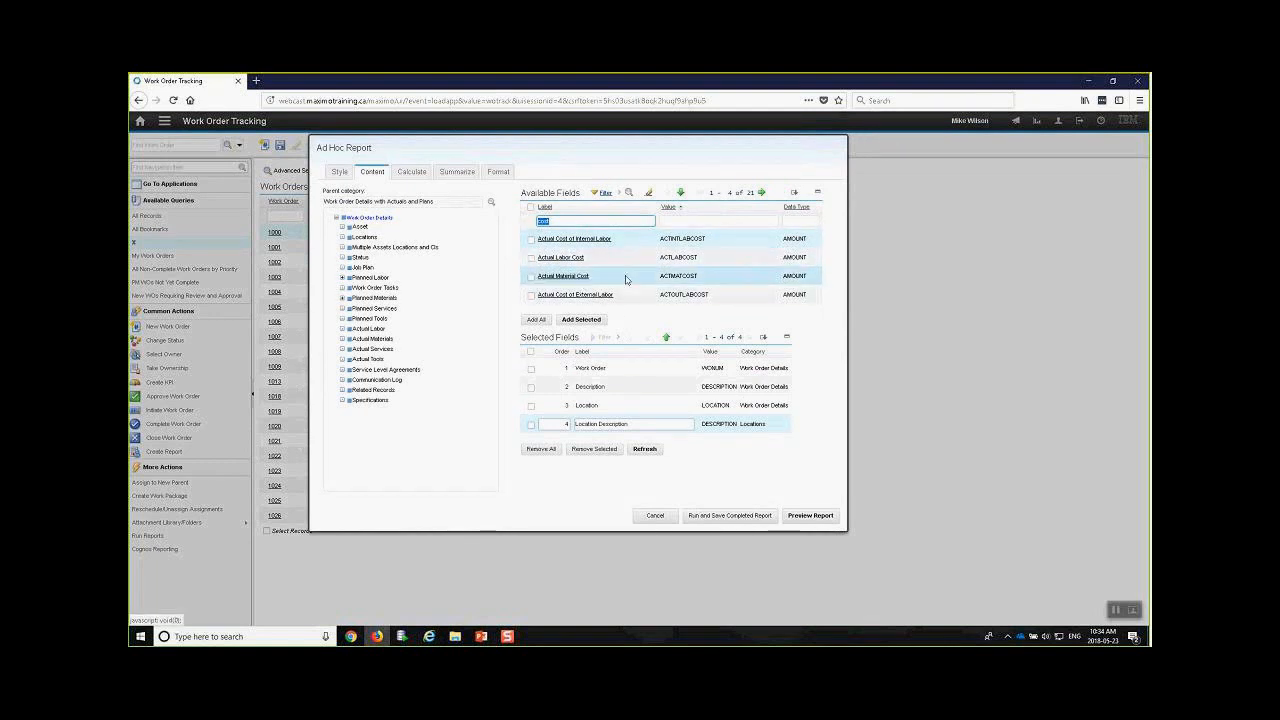
click(531, 258)
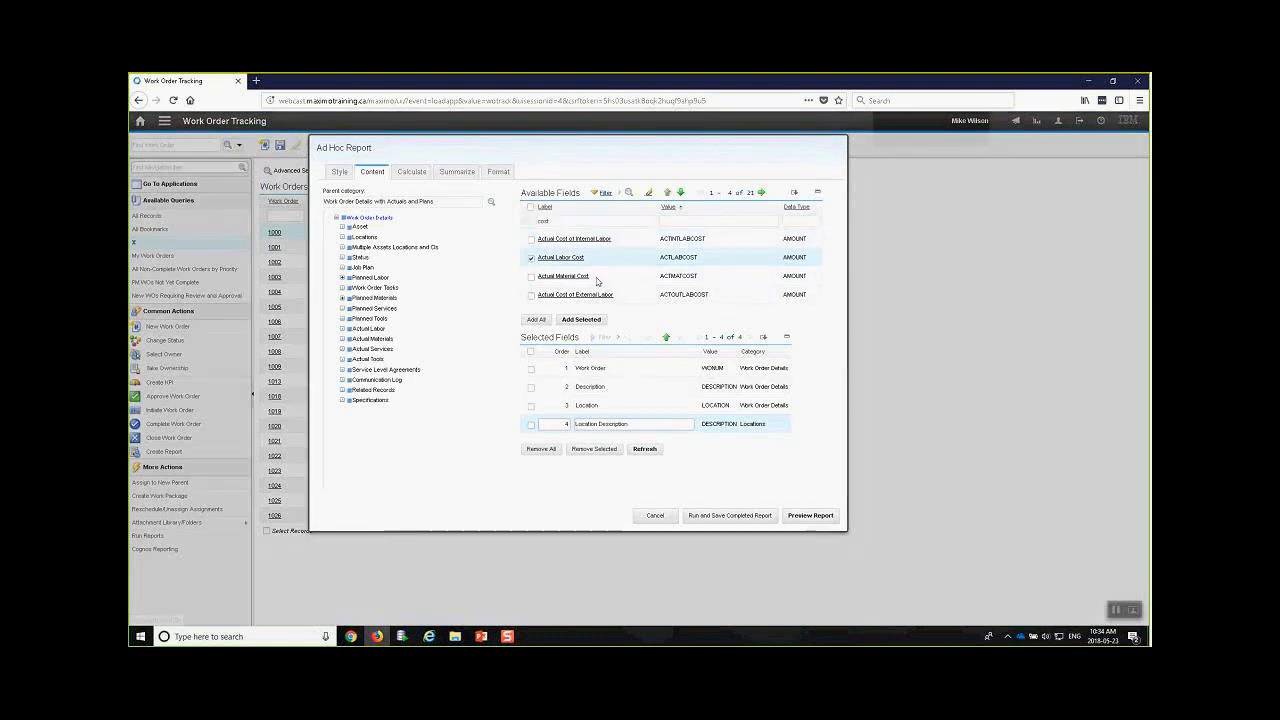
click(531, 277)
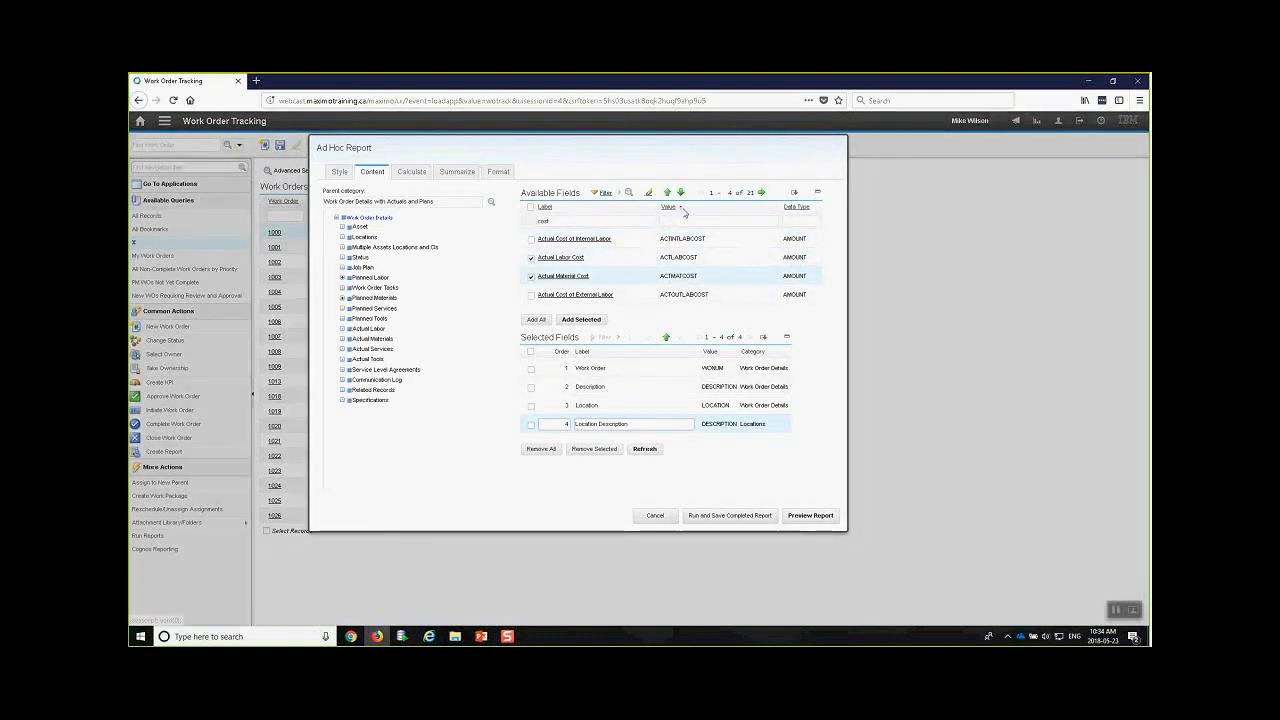
click(762, 193)
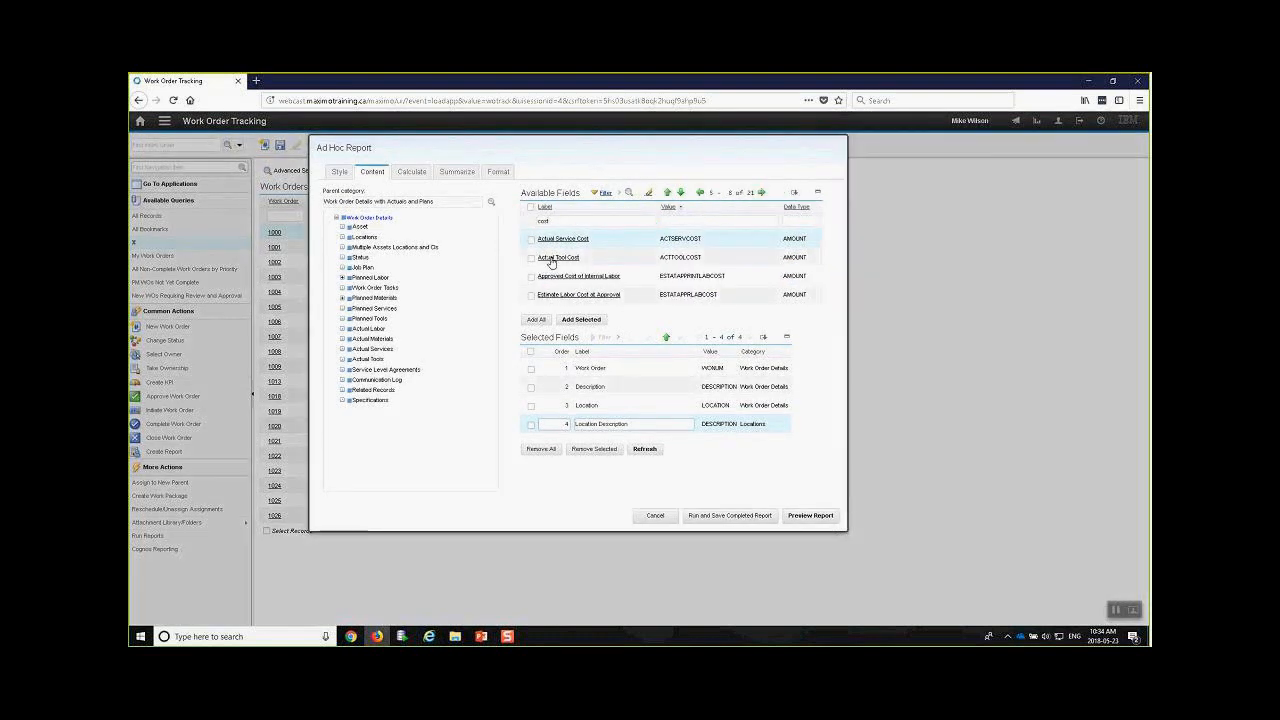
click(531, 240)
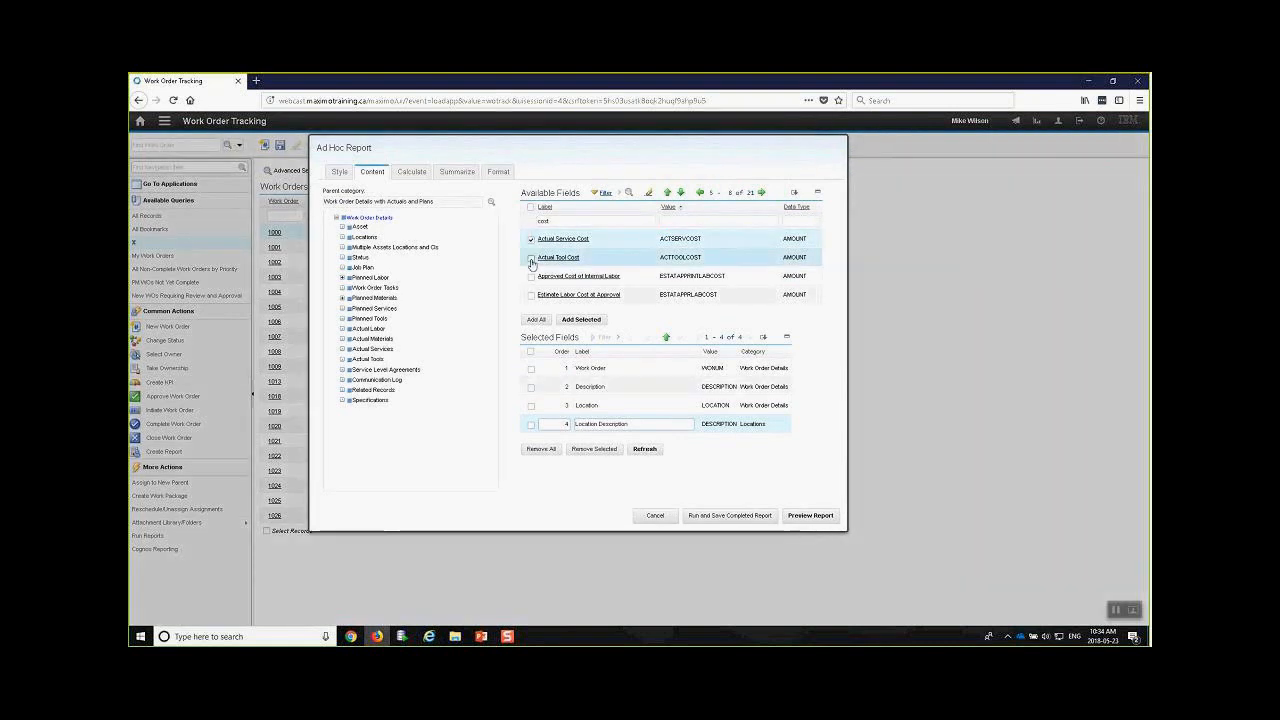
click(531, 258)
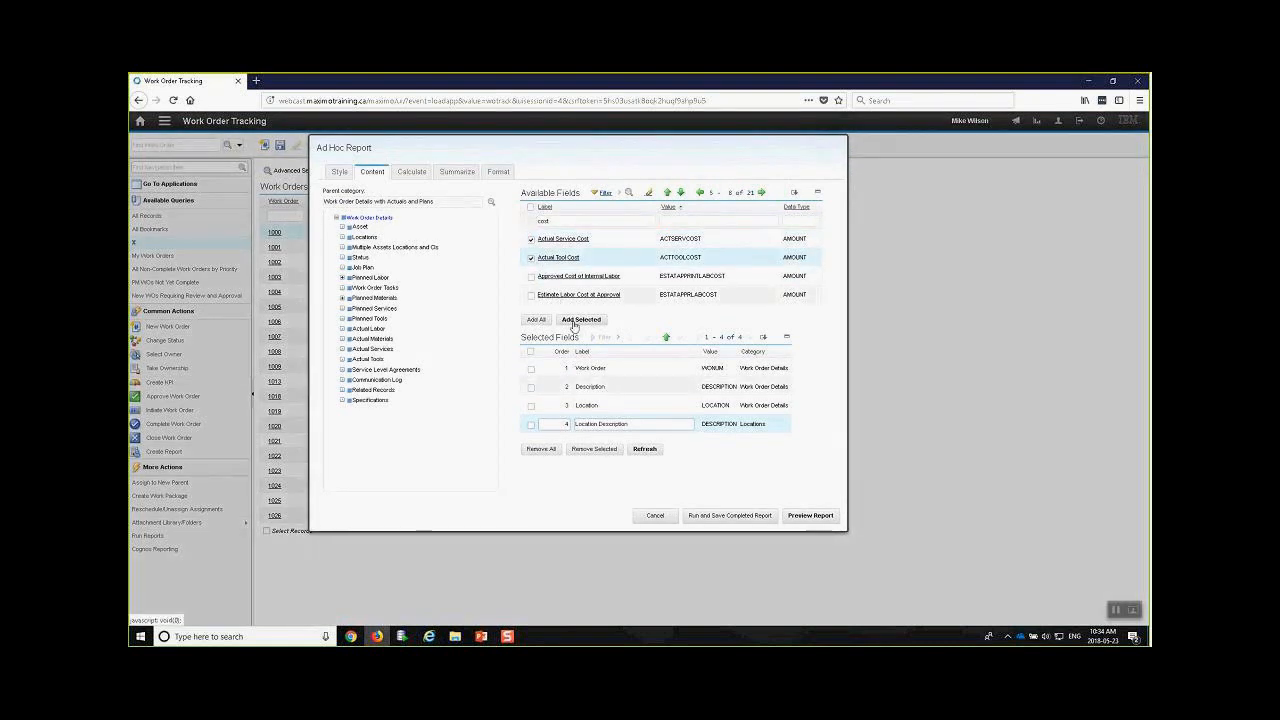
click(578, 320)
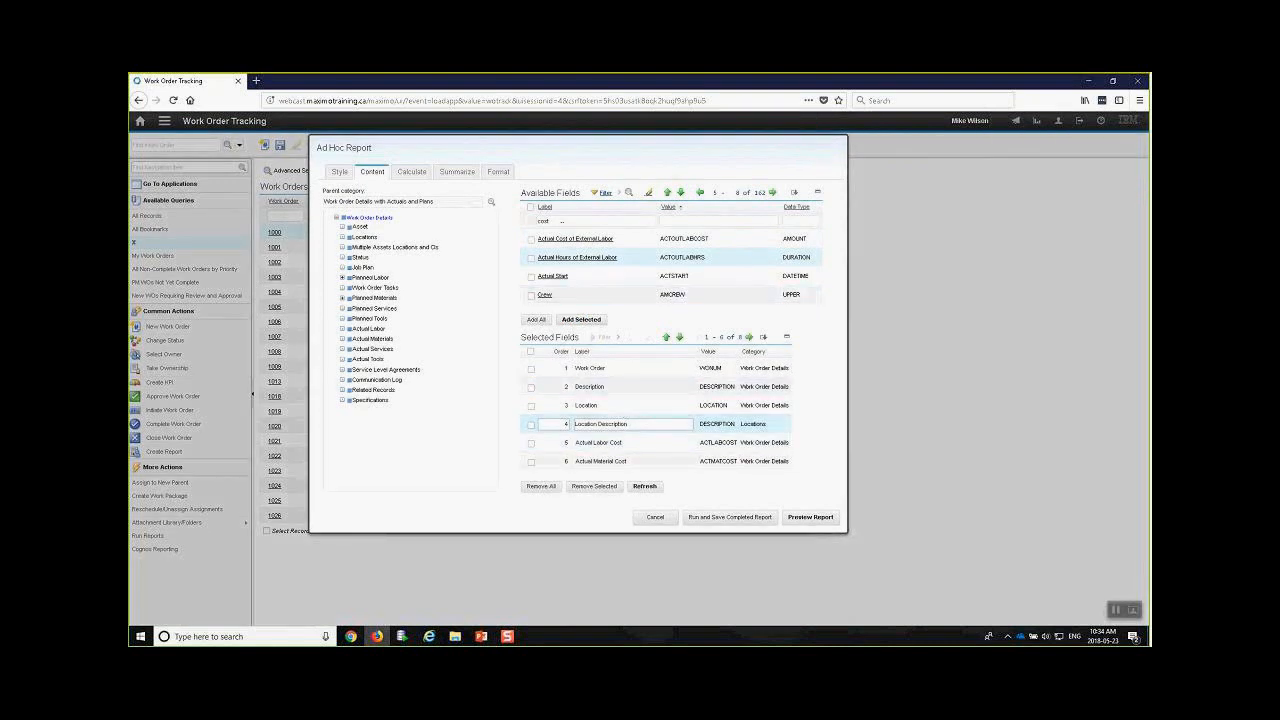
Filter the available fields by "priority" and add the work order's Priority field to the report.
double_click(562, 221)
text(priority)
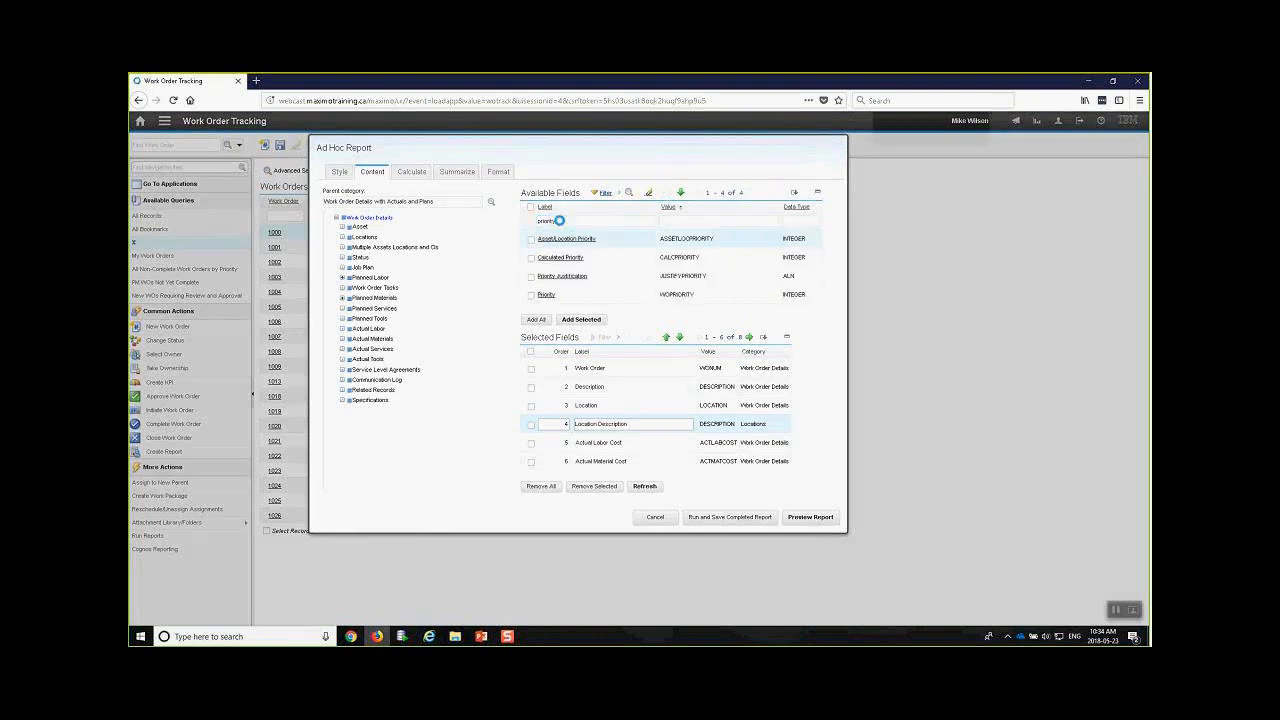
click(531, 295)
click(569, 322)
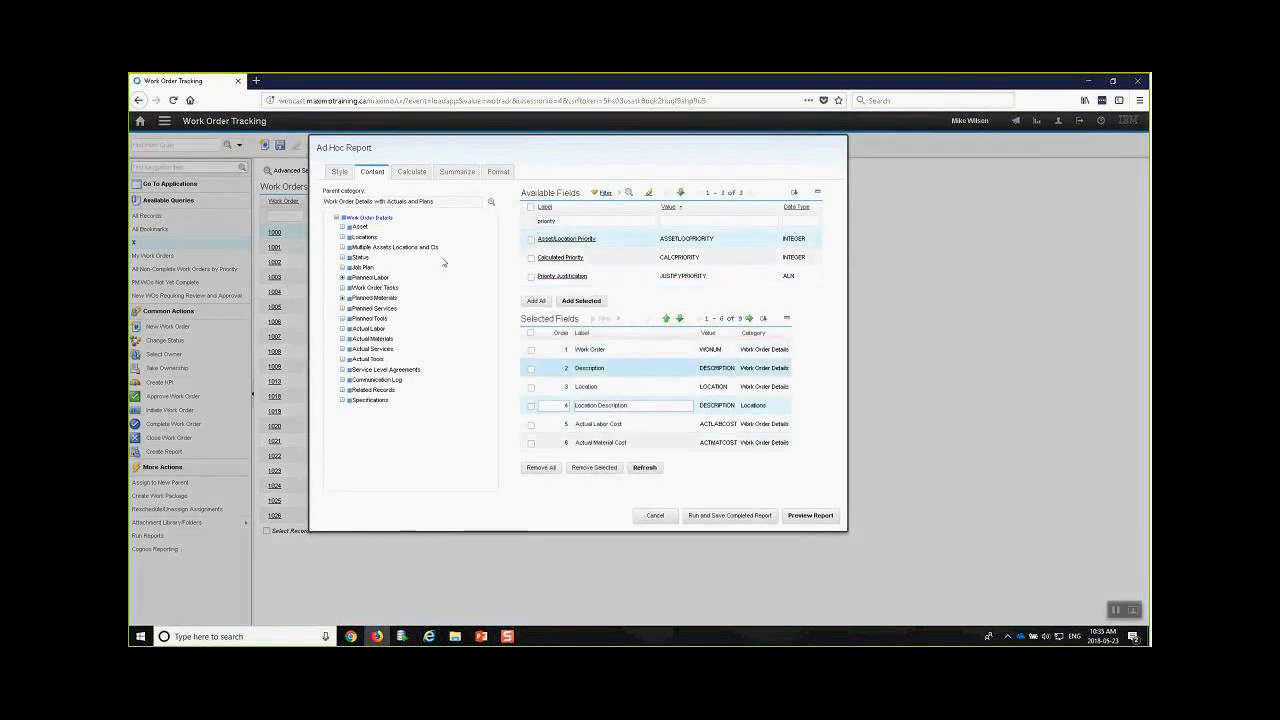
Start a calculated expression by filtering its available fields by "cost" and adding Actual Labor Cost, Actual Material Cost, Actual Service Cost and Actual Tool Cost.
click(413, 173)
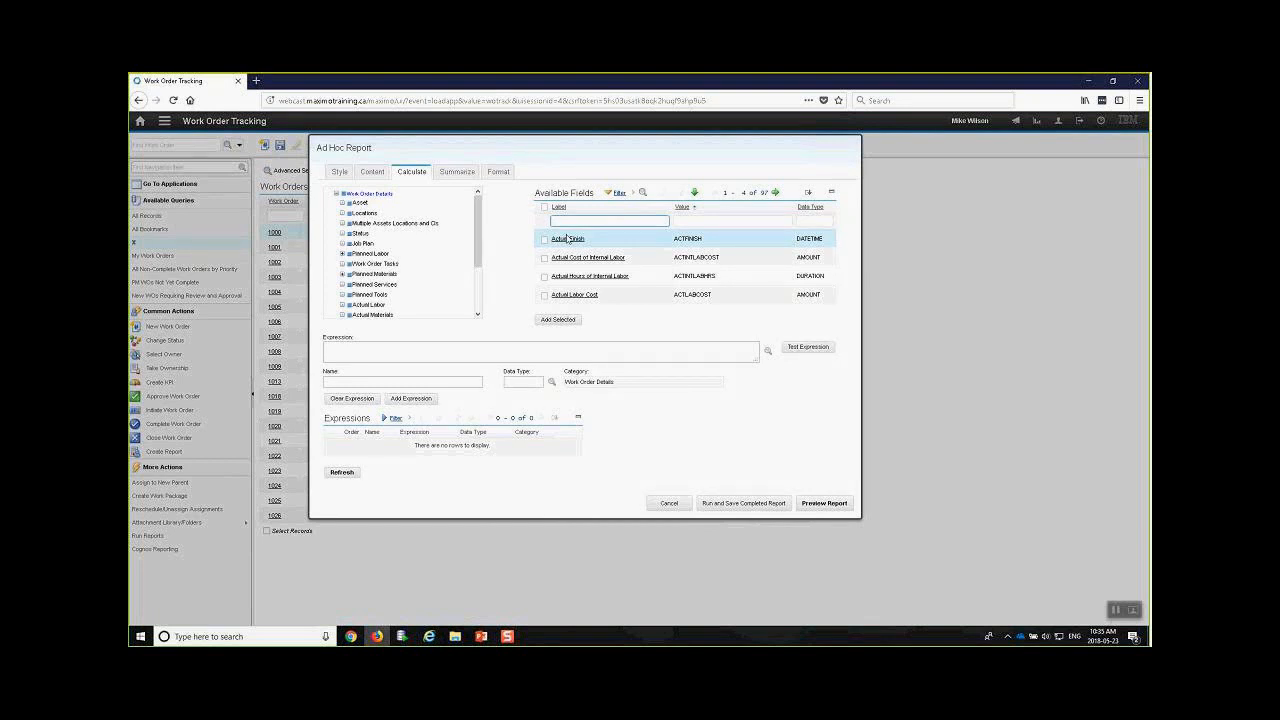
text(ost)
key(Return)
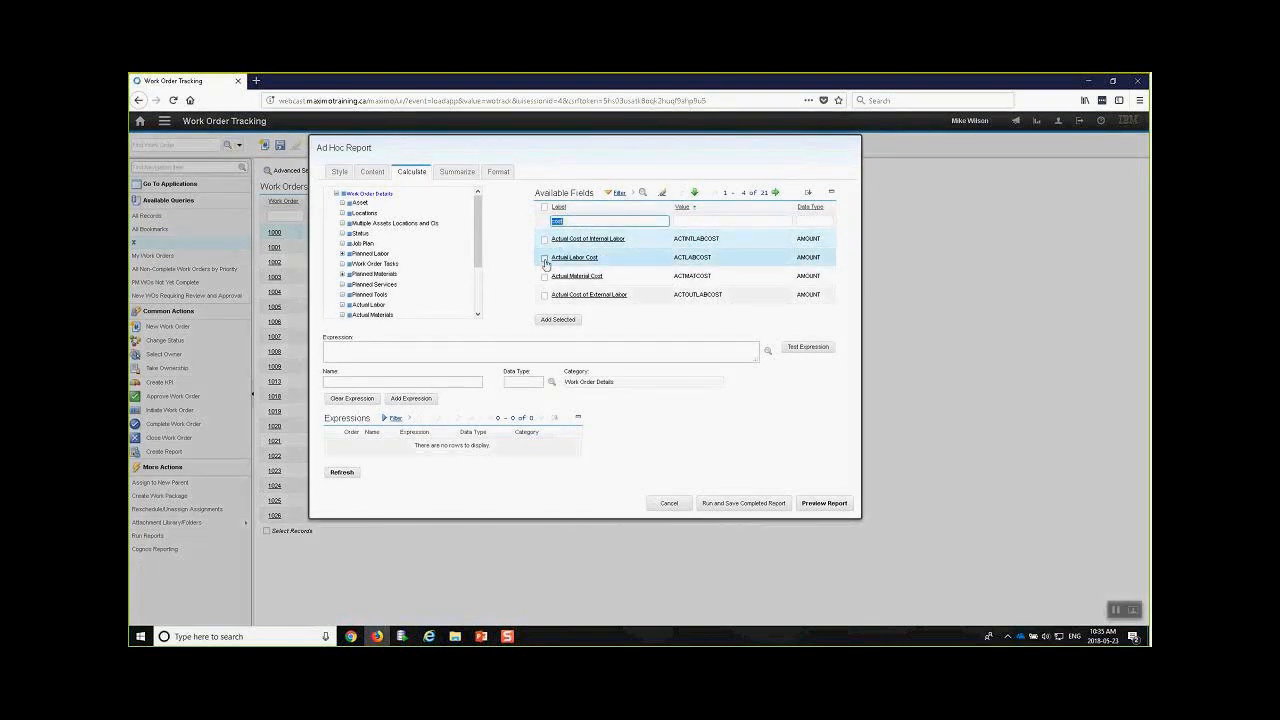
click(544, 258)
click(544, 276)
click(776, 194)
click(544, 239)
click(544, 258)
click(557, 320)
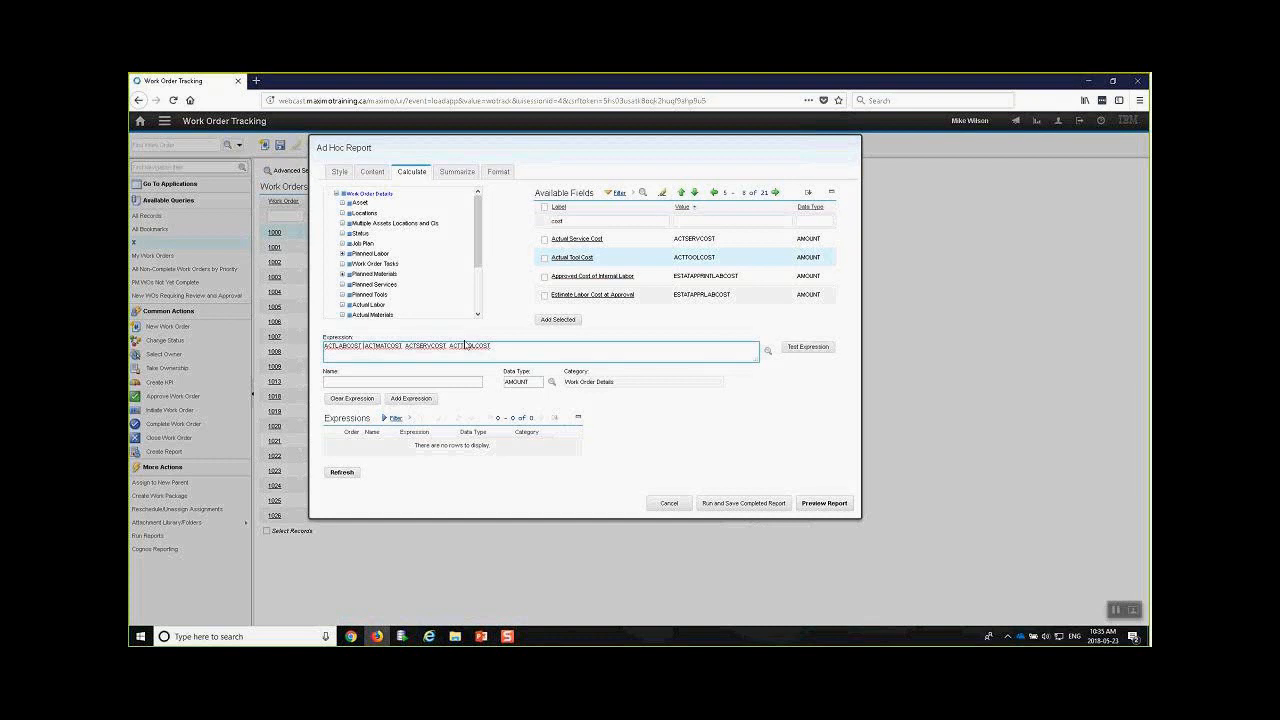
Complete the expression as (ACTLABCOST + ACTMATCOST) + (ACTSERVCOST + ACTTOOLCOST) and test its validity.
text(+ )
text(+)
text(+)
text(()
text())
text(()
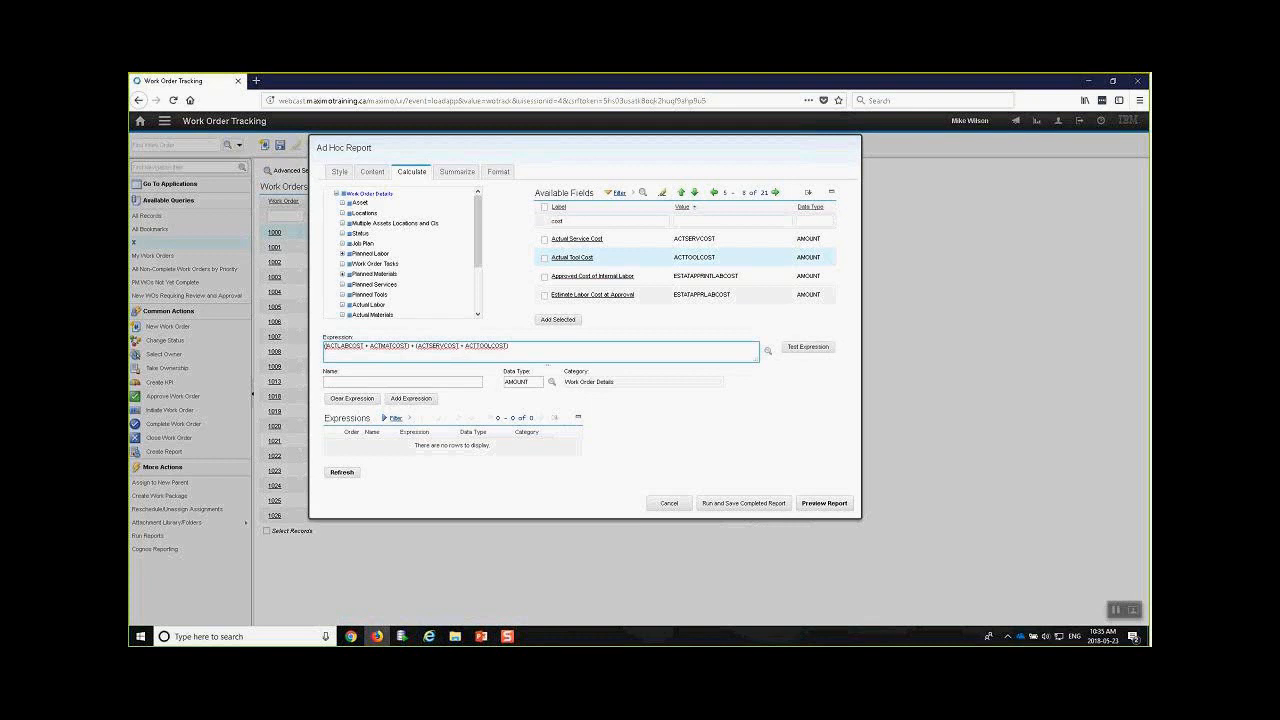
click(820, 347)
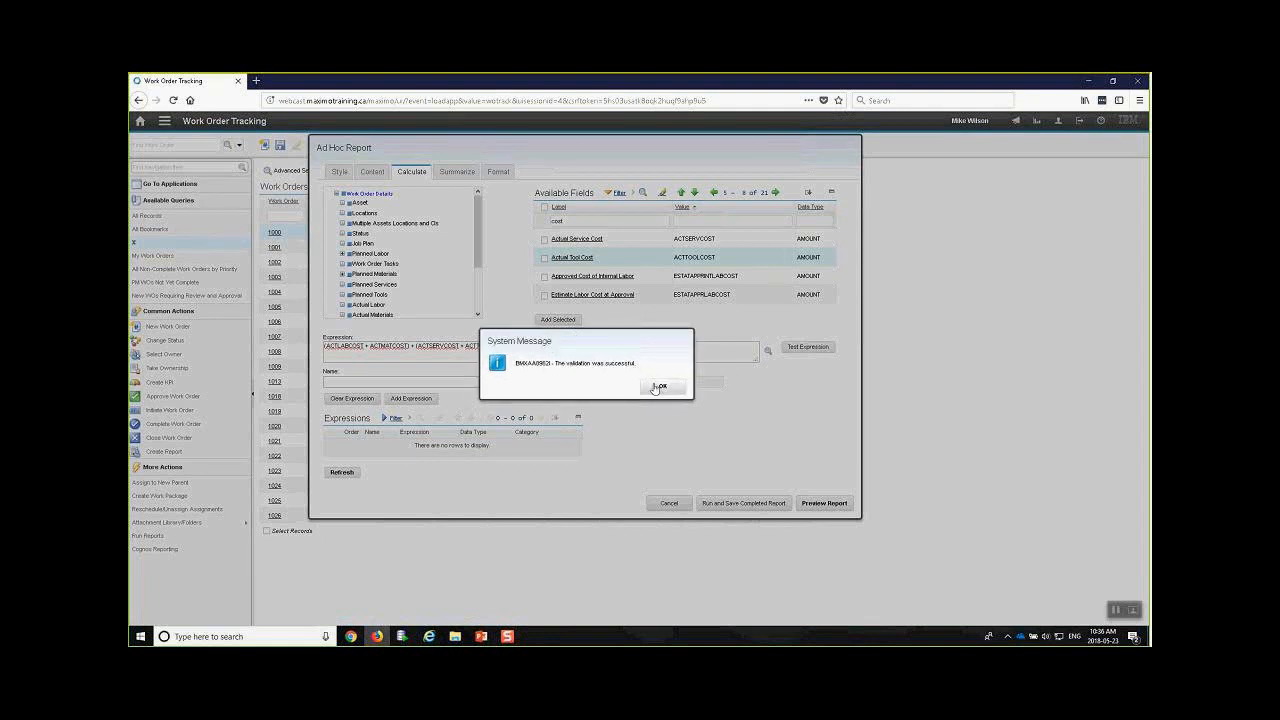
click(658, 386)
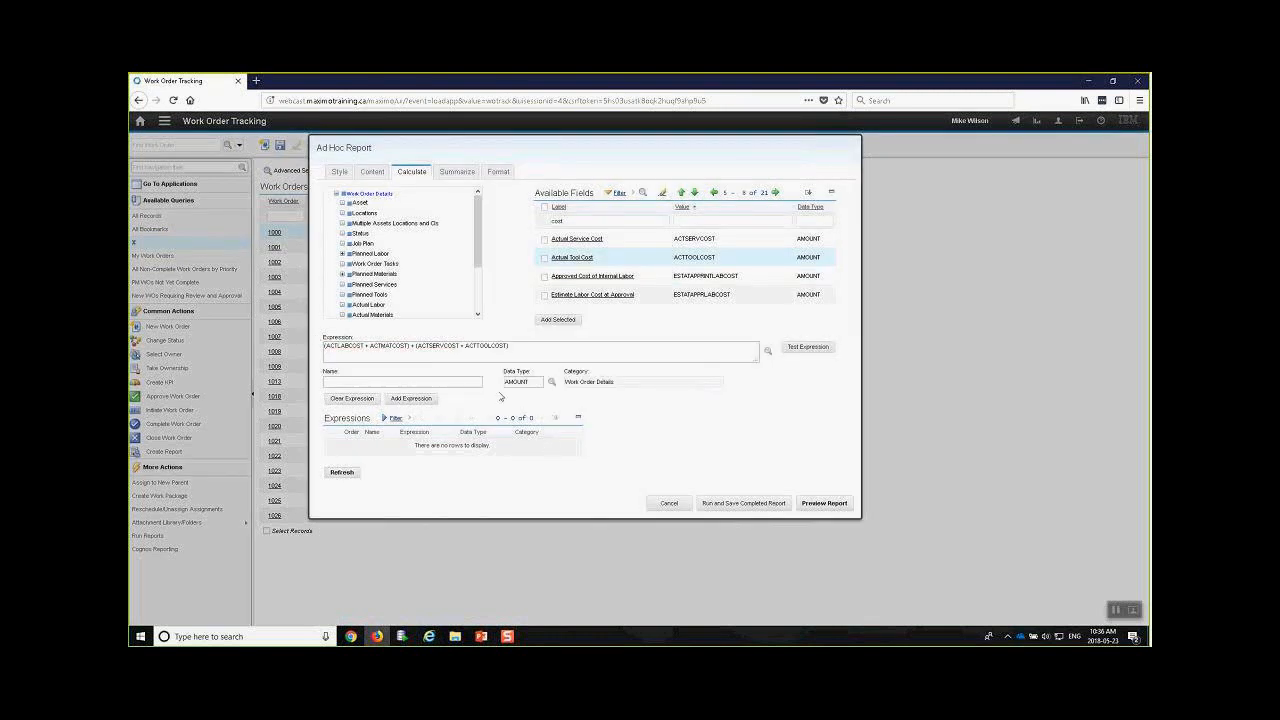
Name the cost expression "Total Cost" and add it to the report's expressions.
click(466, 386)
text(Total Cost)
click(411, 398)
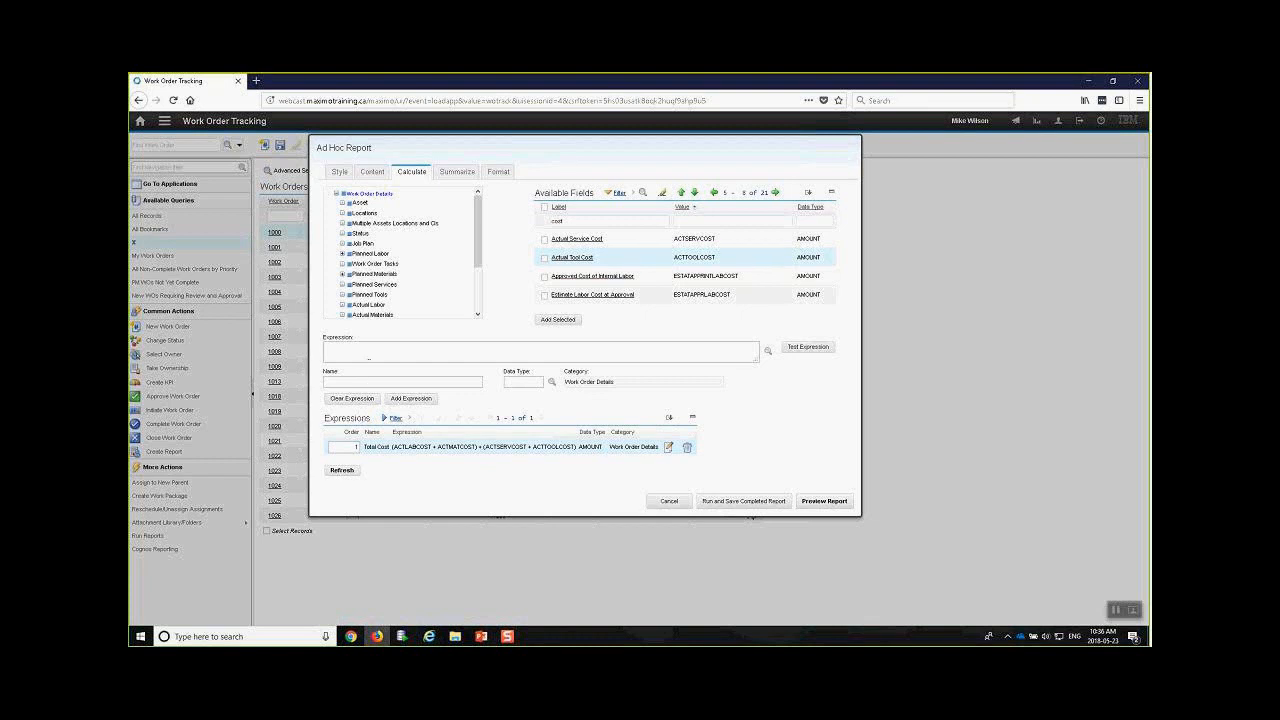
Add a summary to the report that calculates the Average of the work order's Priority field.
click(455, 174)
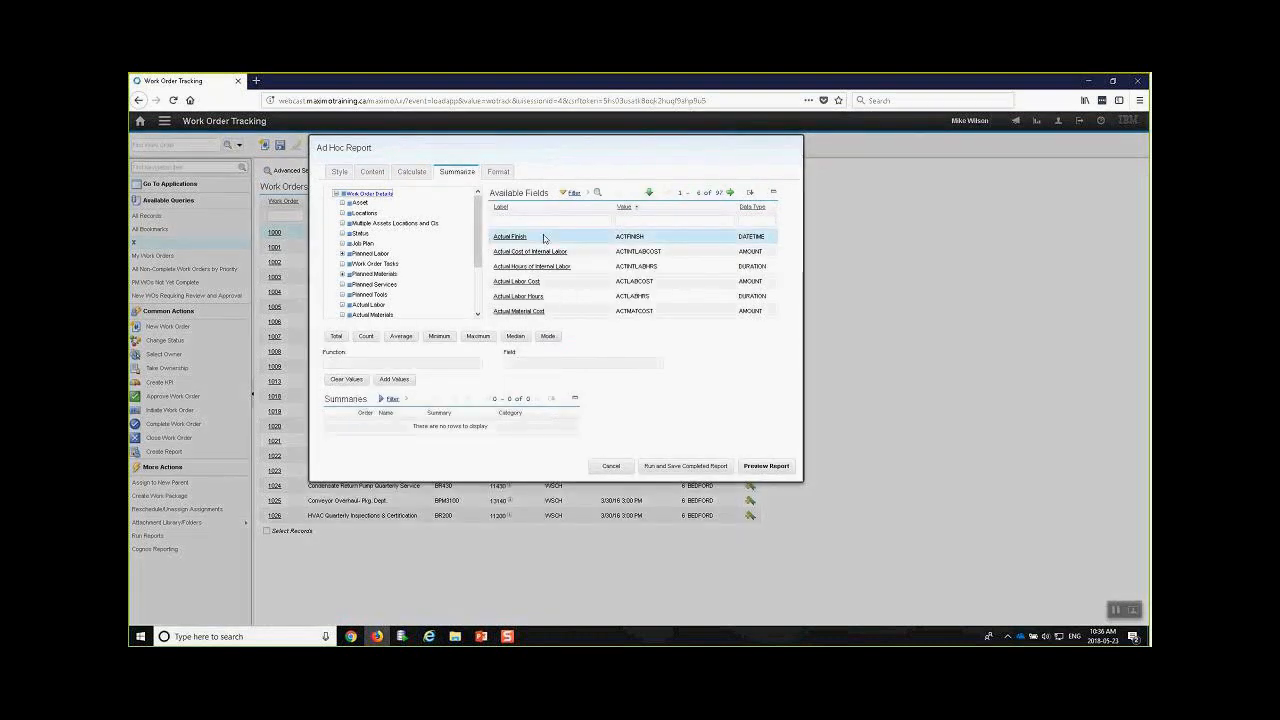
click(547, 222)
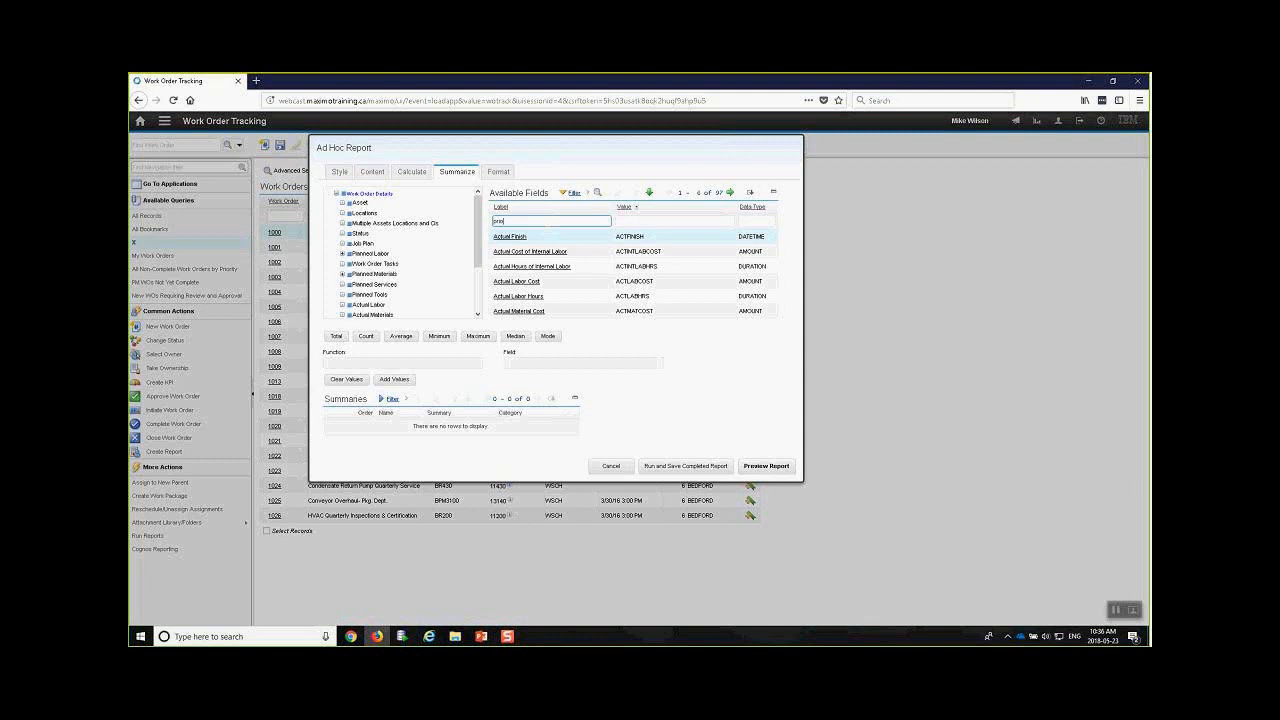
key(Return)
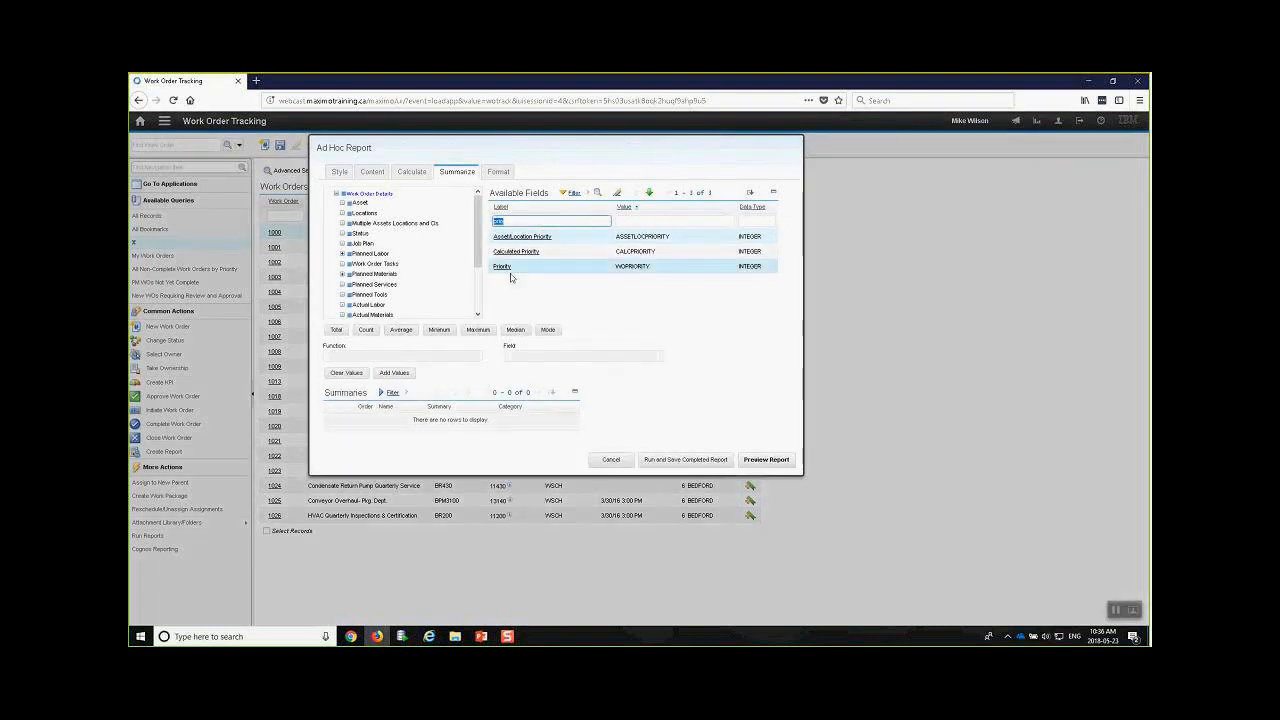
click(504, 271)
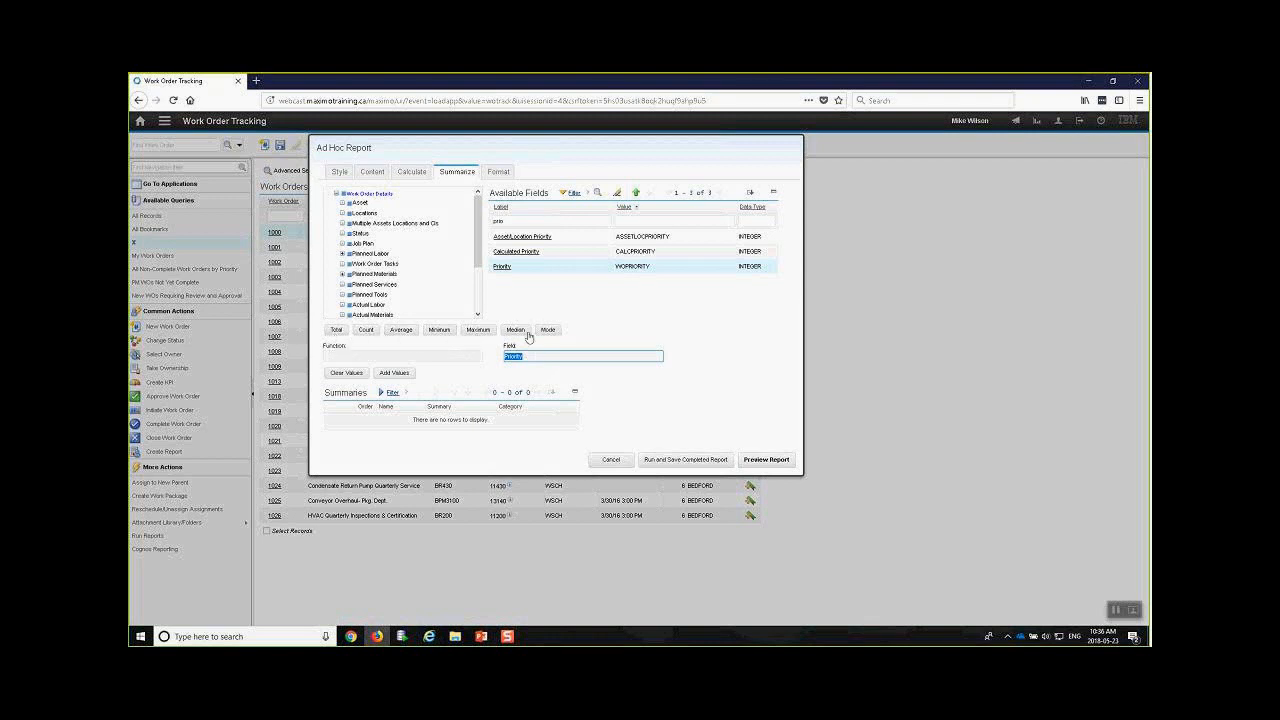
click(401, 330)
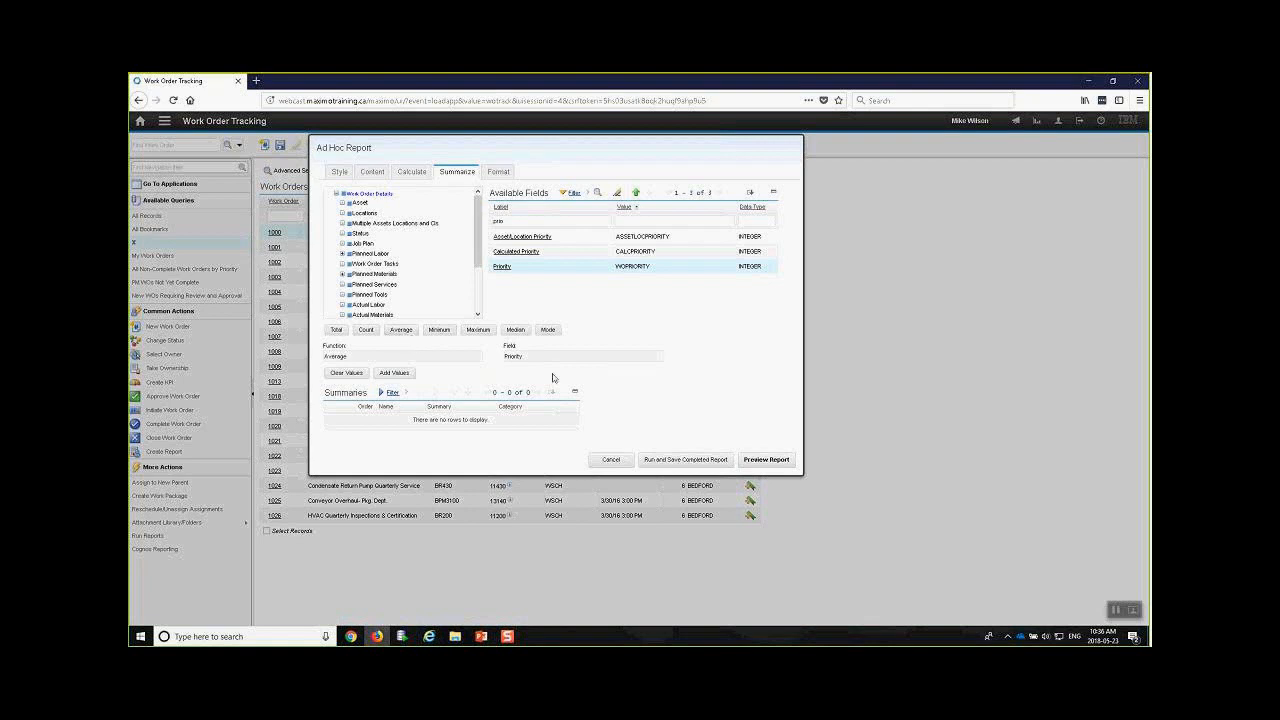
click(346, 357)
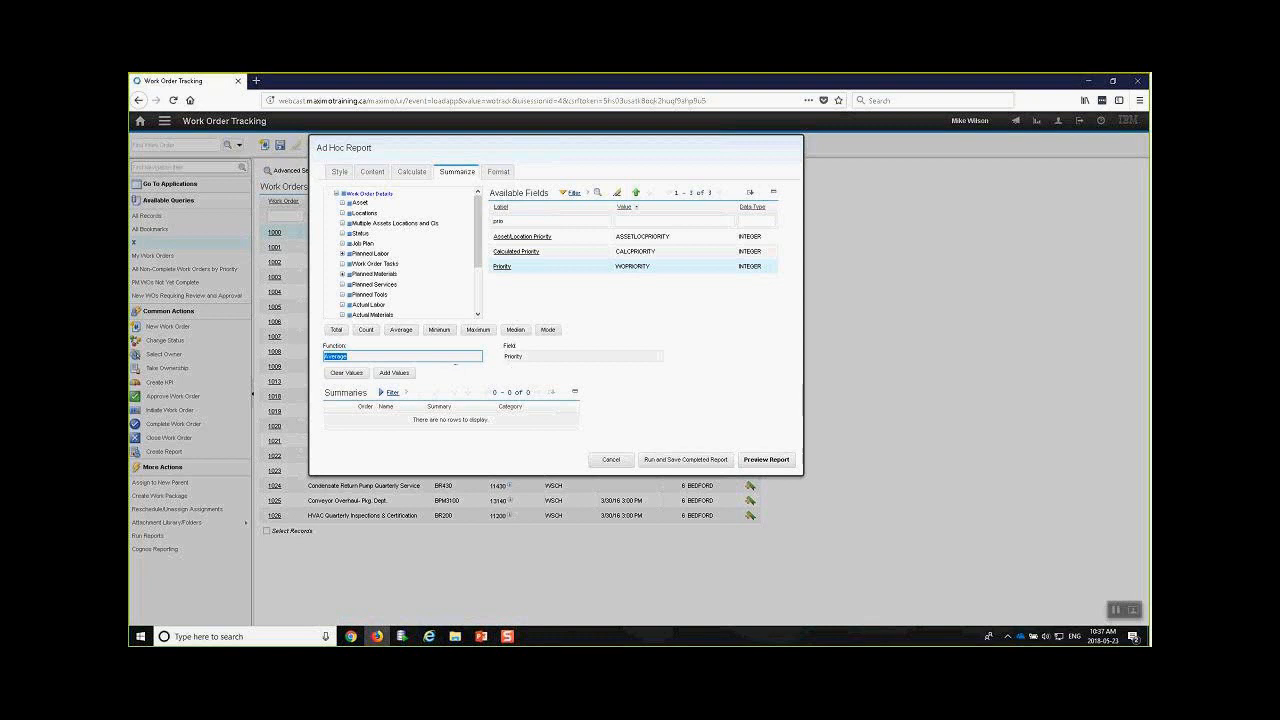
click(389, 374)
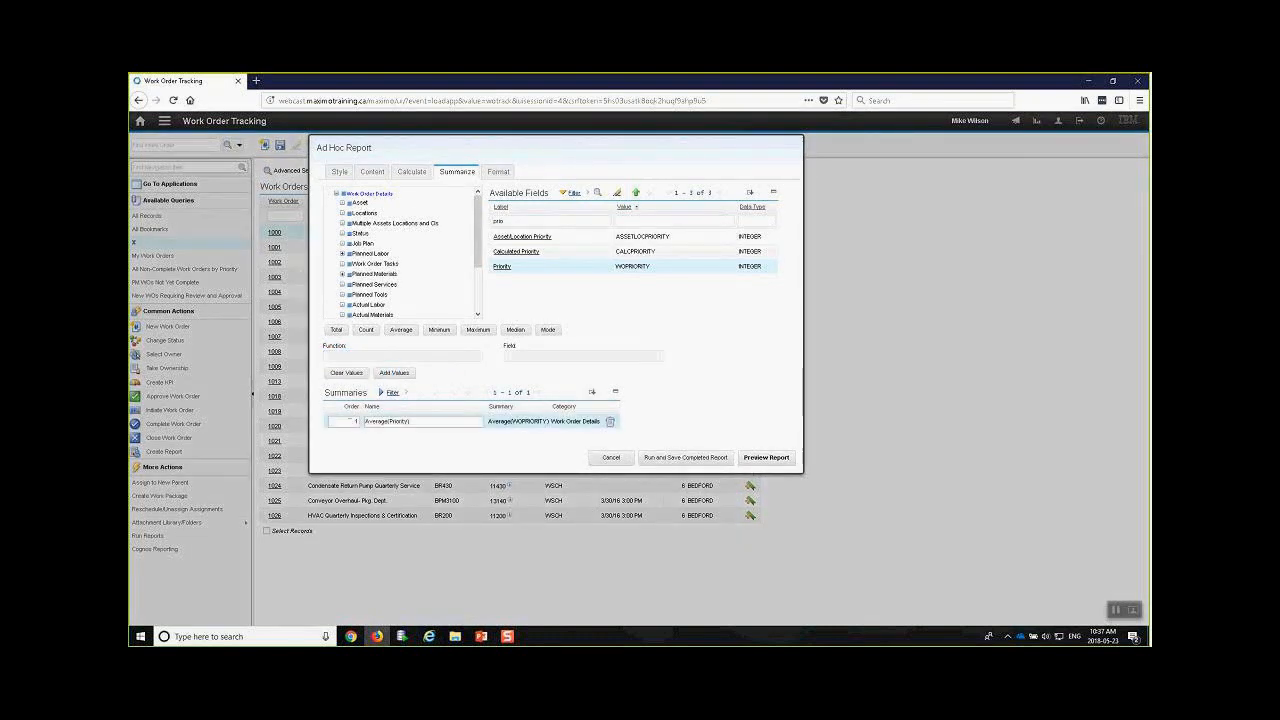
click(368, 357)
click(506, 357)
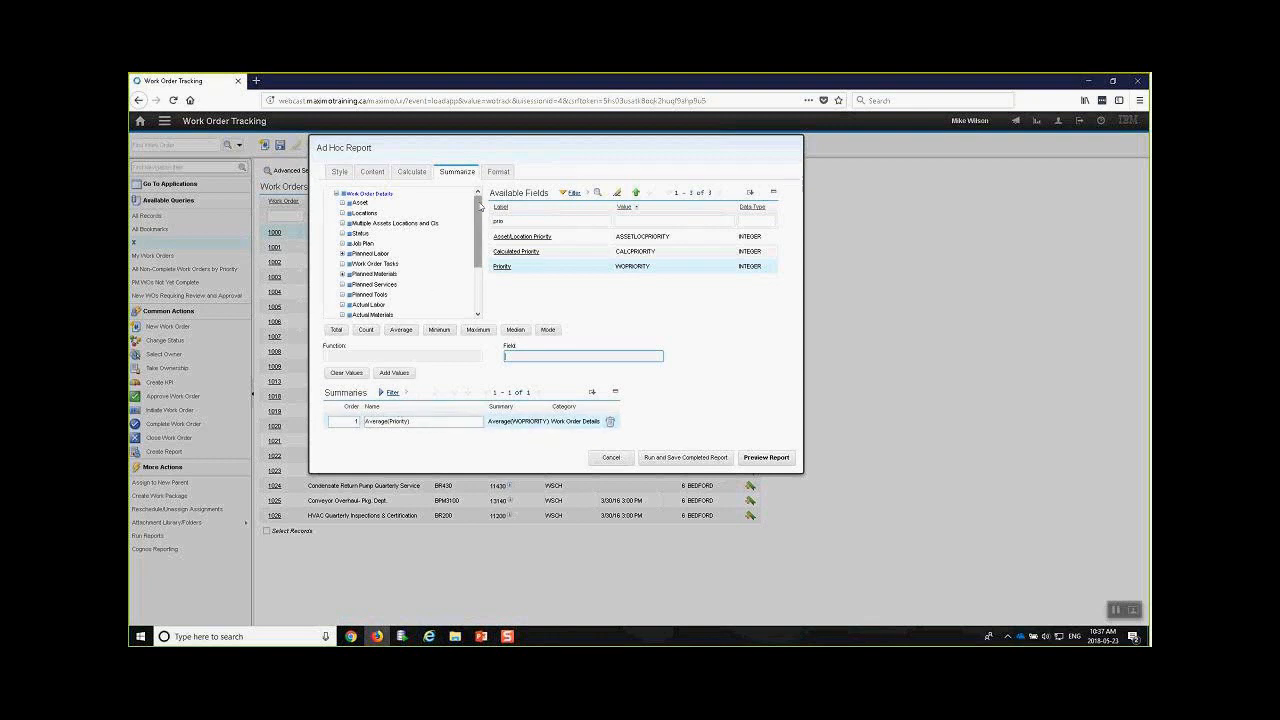
Set the report format to filter on Priority and group by Location from Work Order Details.
click(498, 172)
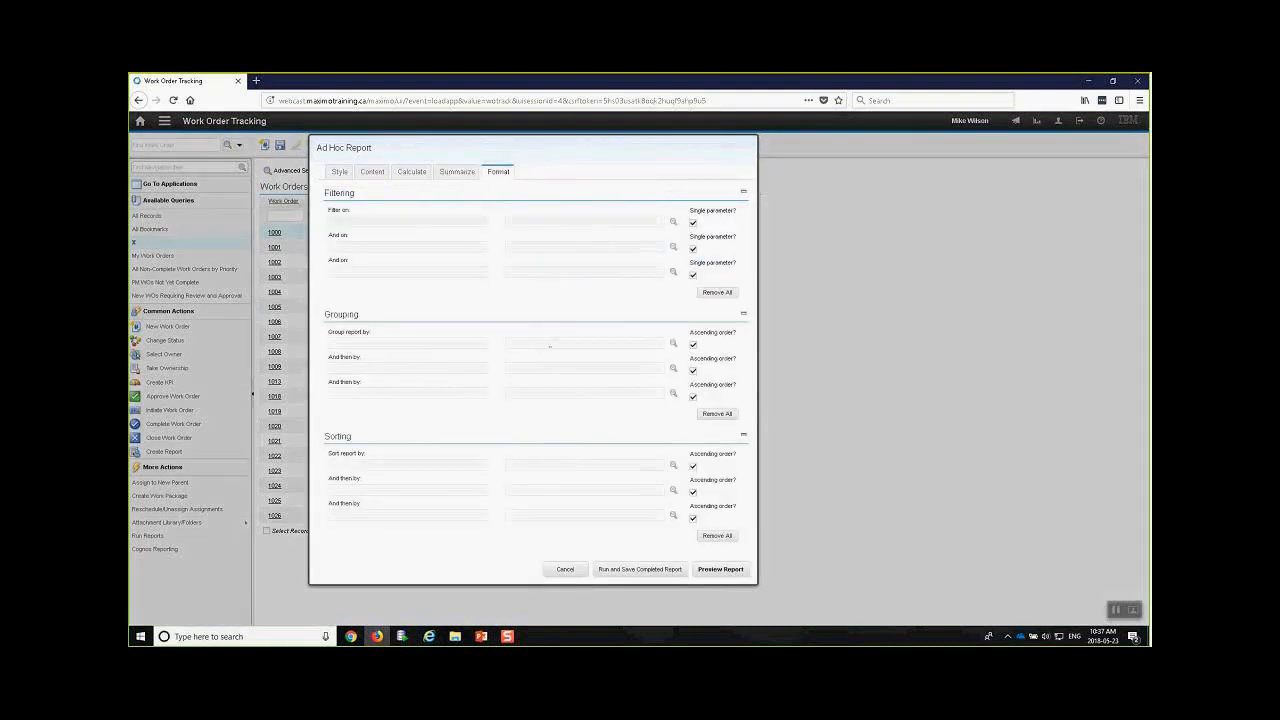
click(673, 222)
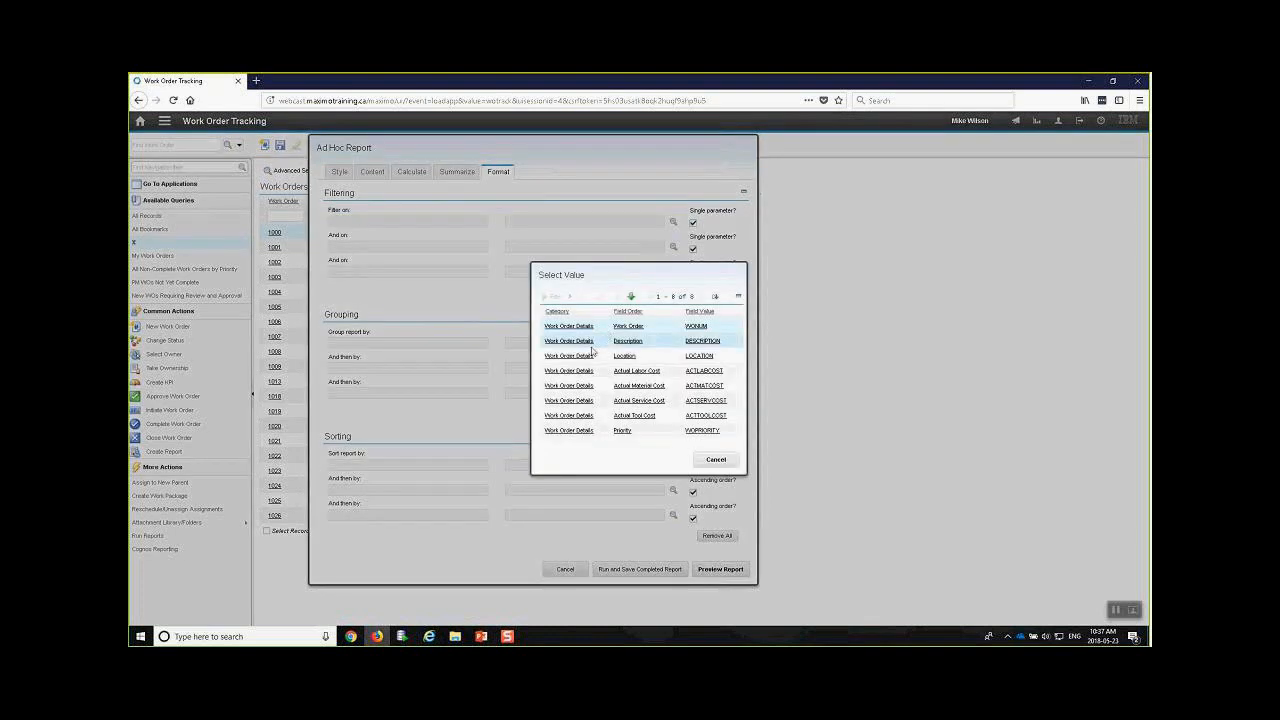
click(560, 431)
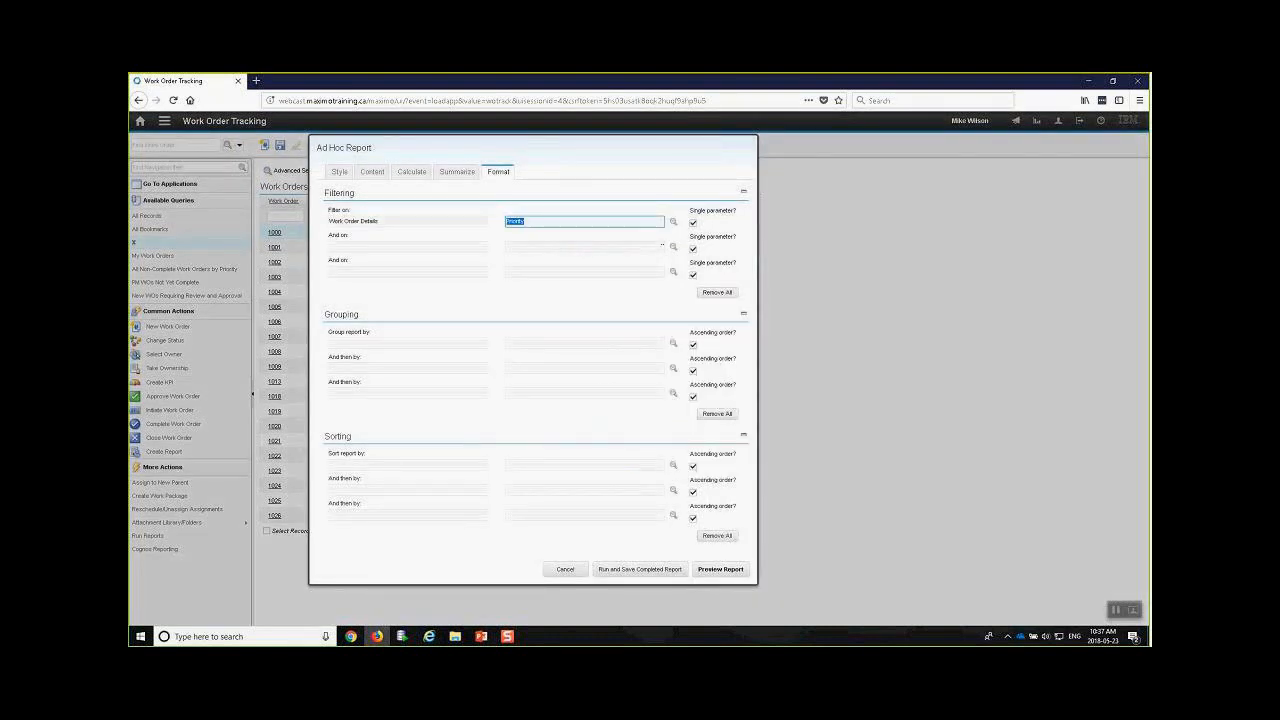
click(585, 226)
click(676, 341)
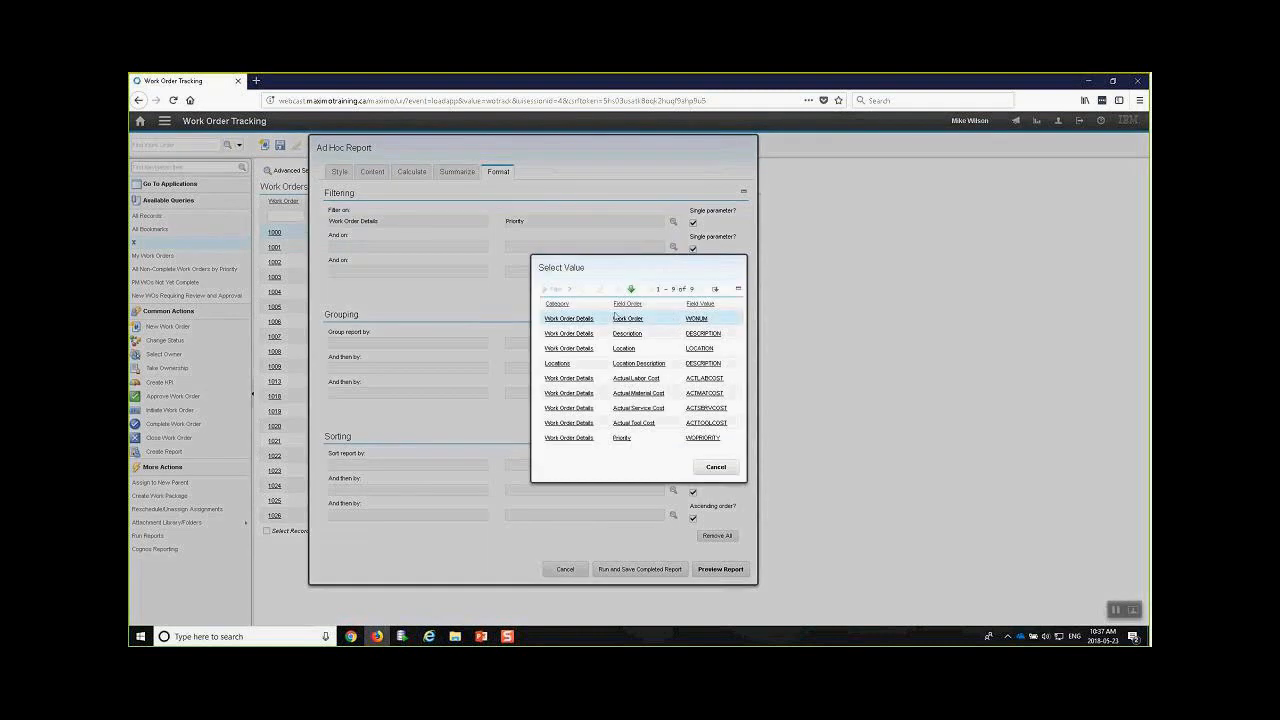
click(571, 349)
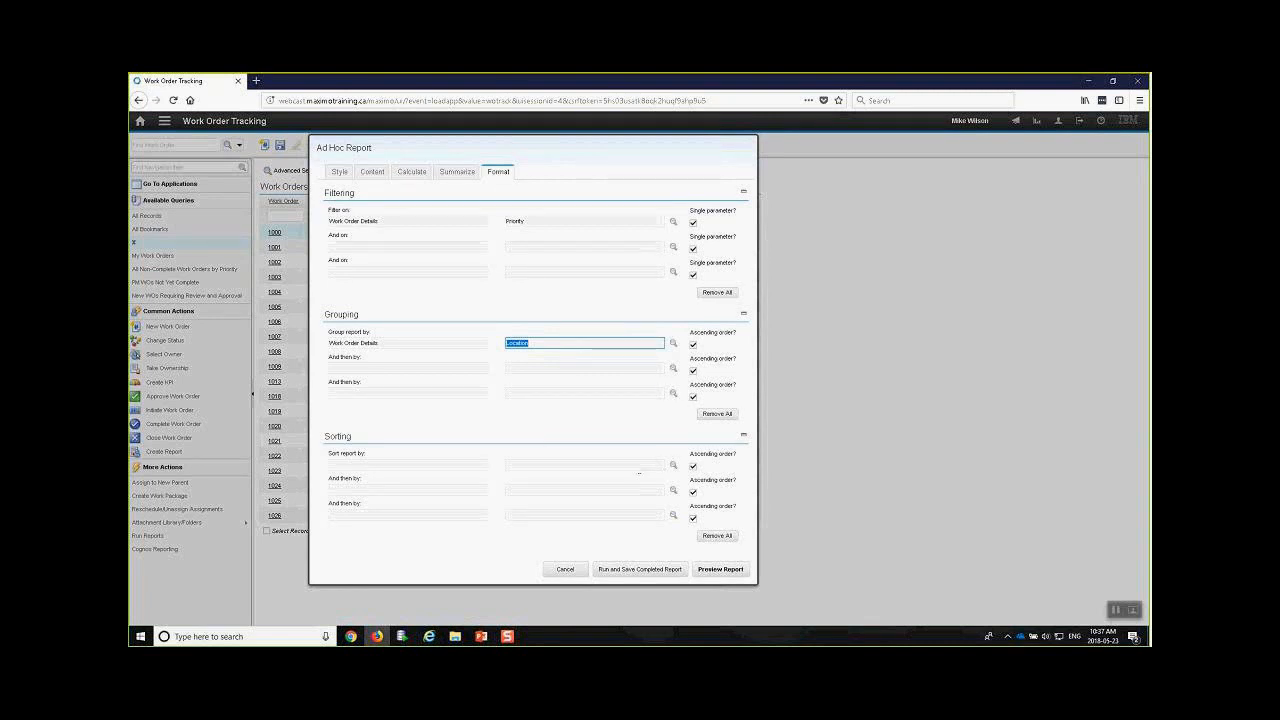
Sort the report by Work Order, and run and save the completed report.
click(674, 467)
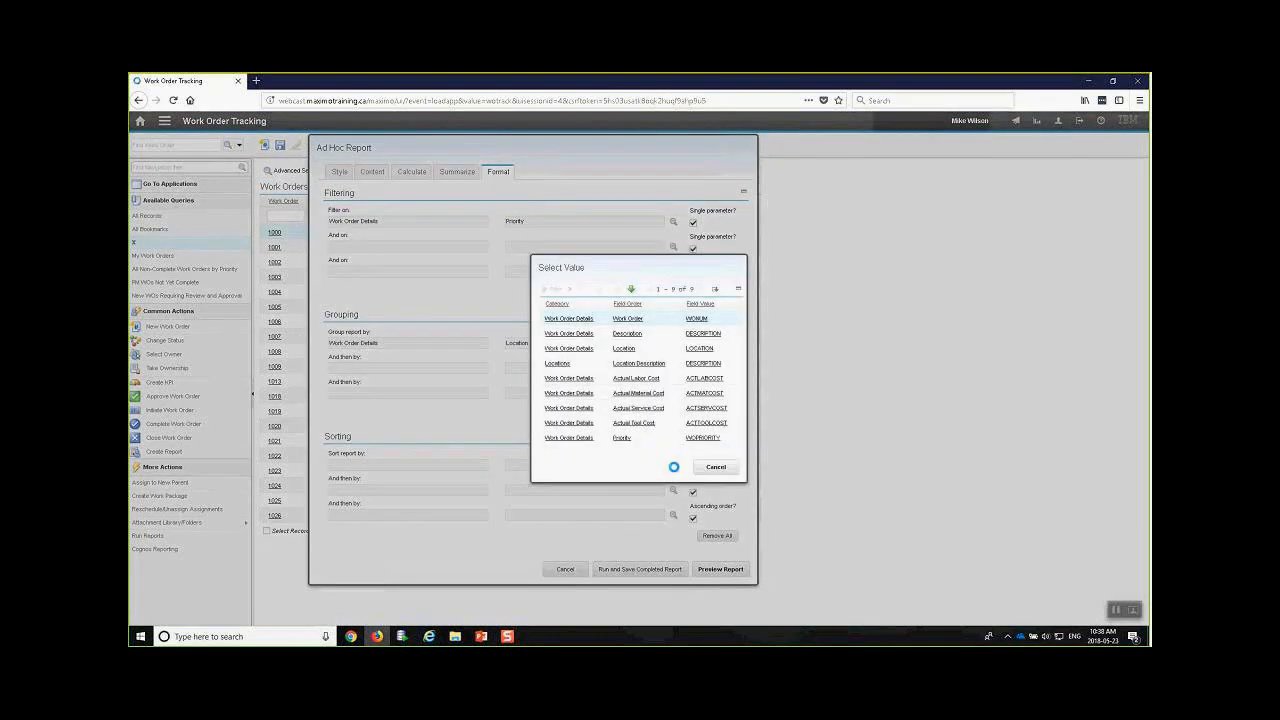
click(590, 324)
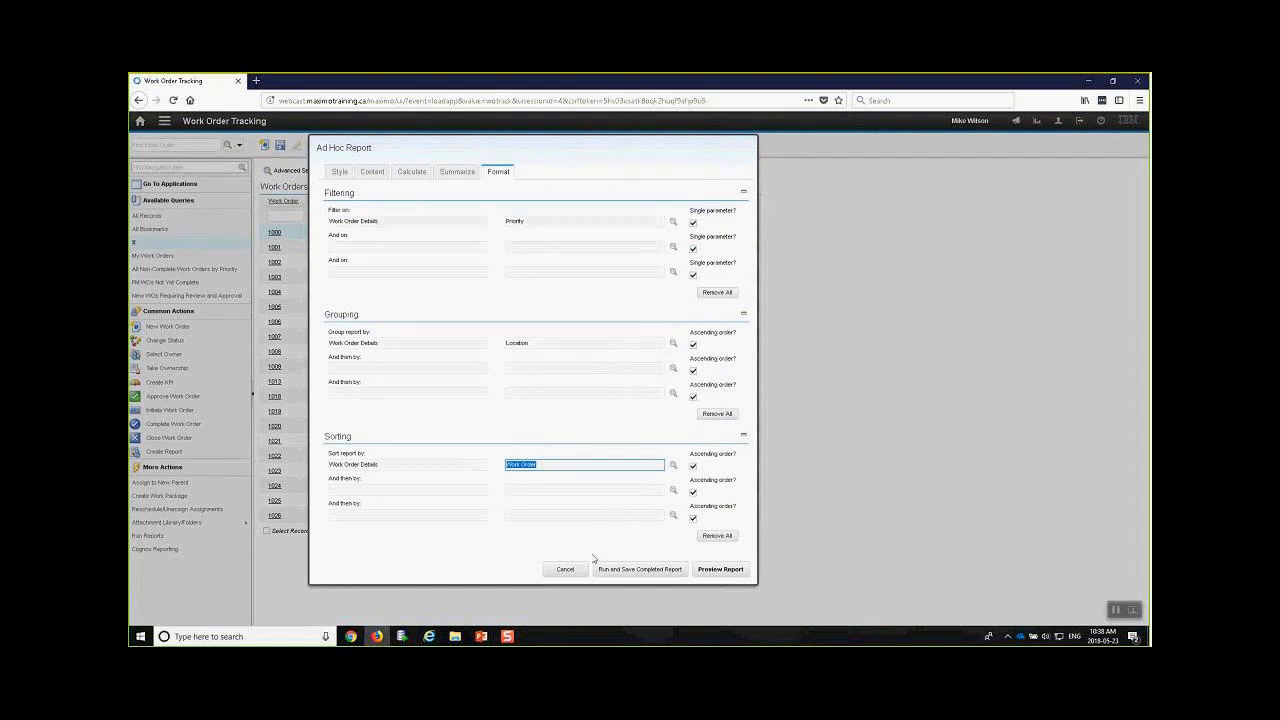
click(648, 570)
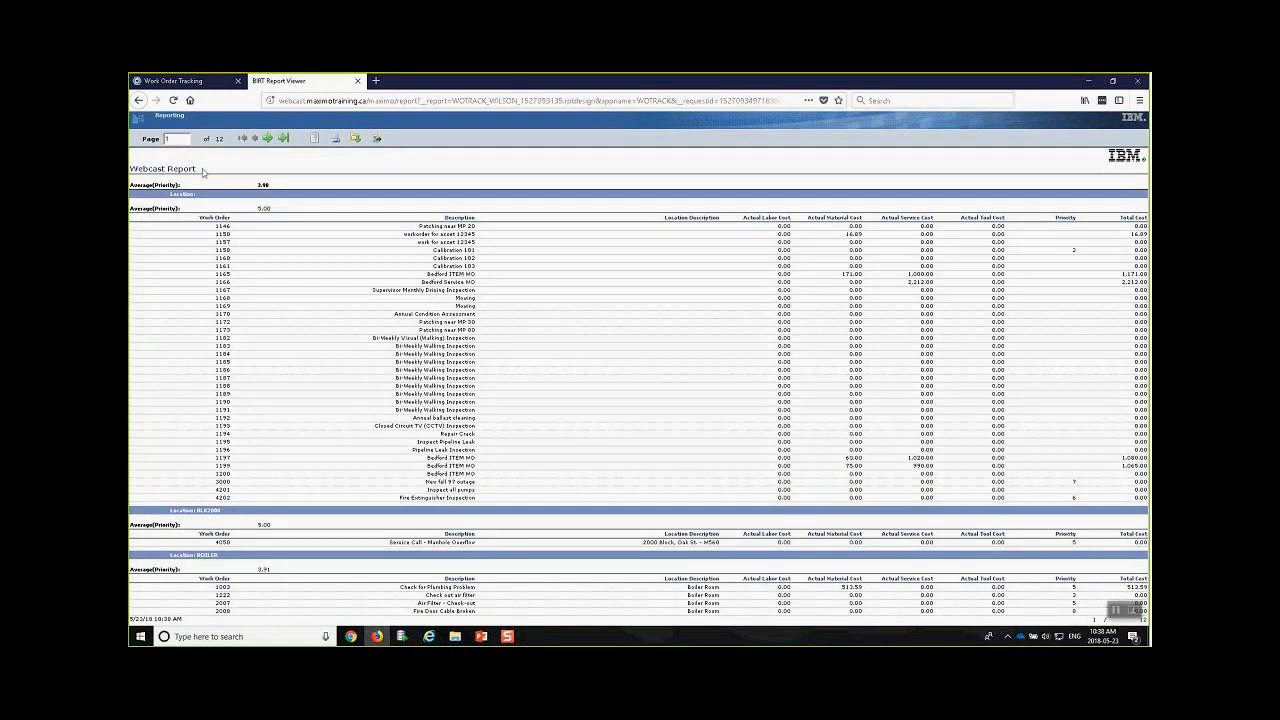
Examine the overall average priority, the first location group's average priority and the grouped work orders in the generated report.
drag(281, 188, 234, 190)
click(284, 187)
key(ctrl+plus)
key(ctrl+plus)
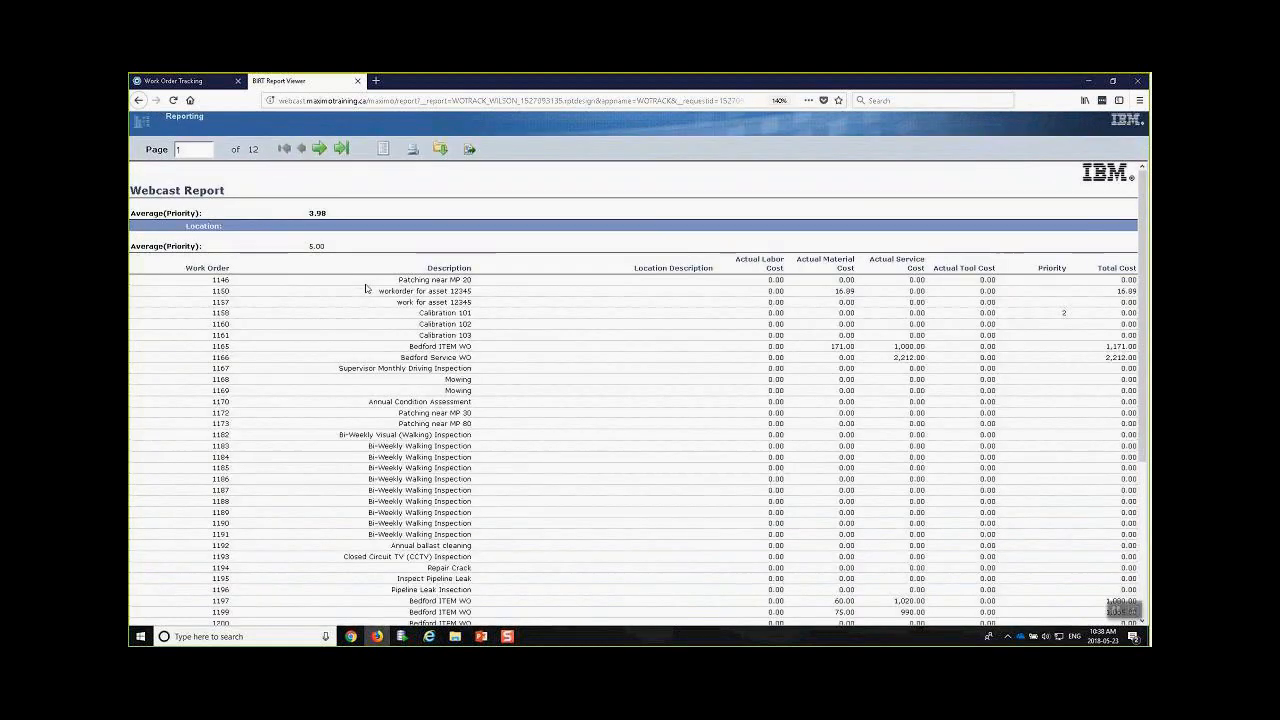
key(ctrl+plus)
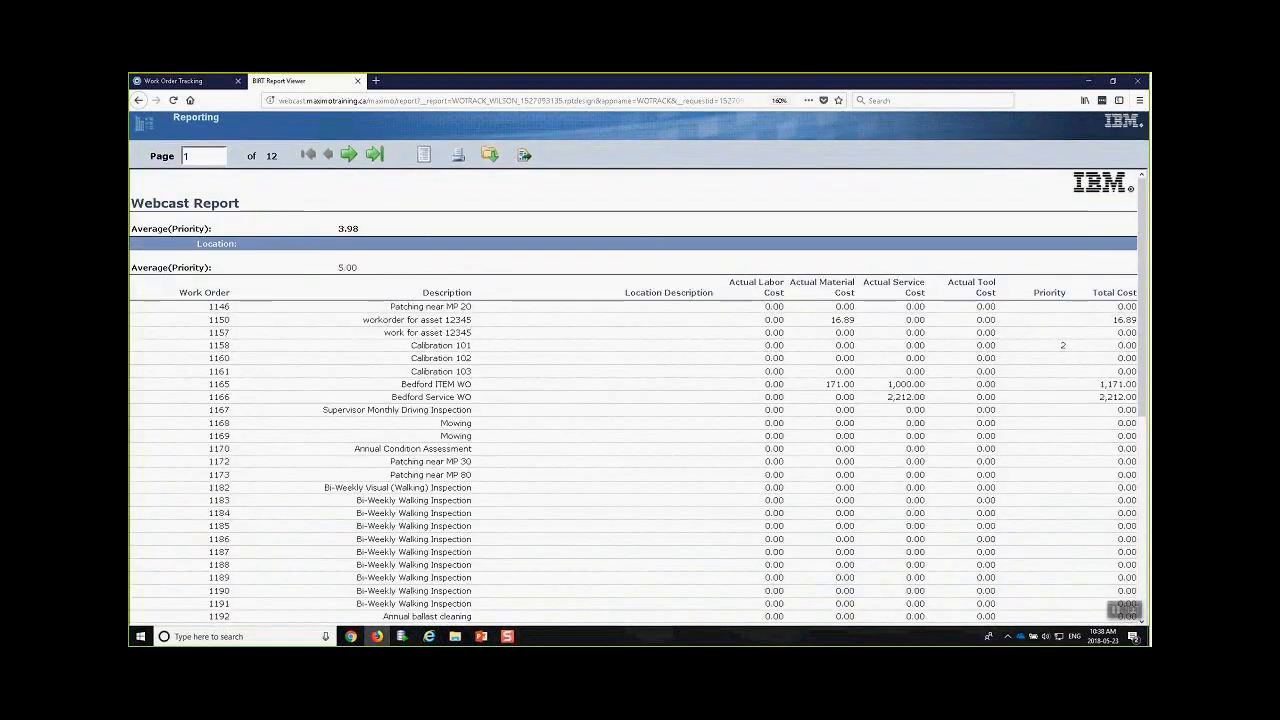
triple_click(312, 226)
click(364, 228)
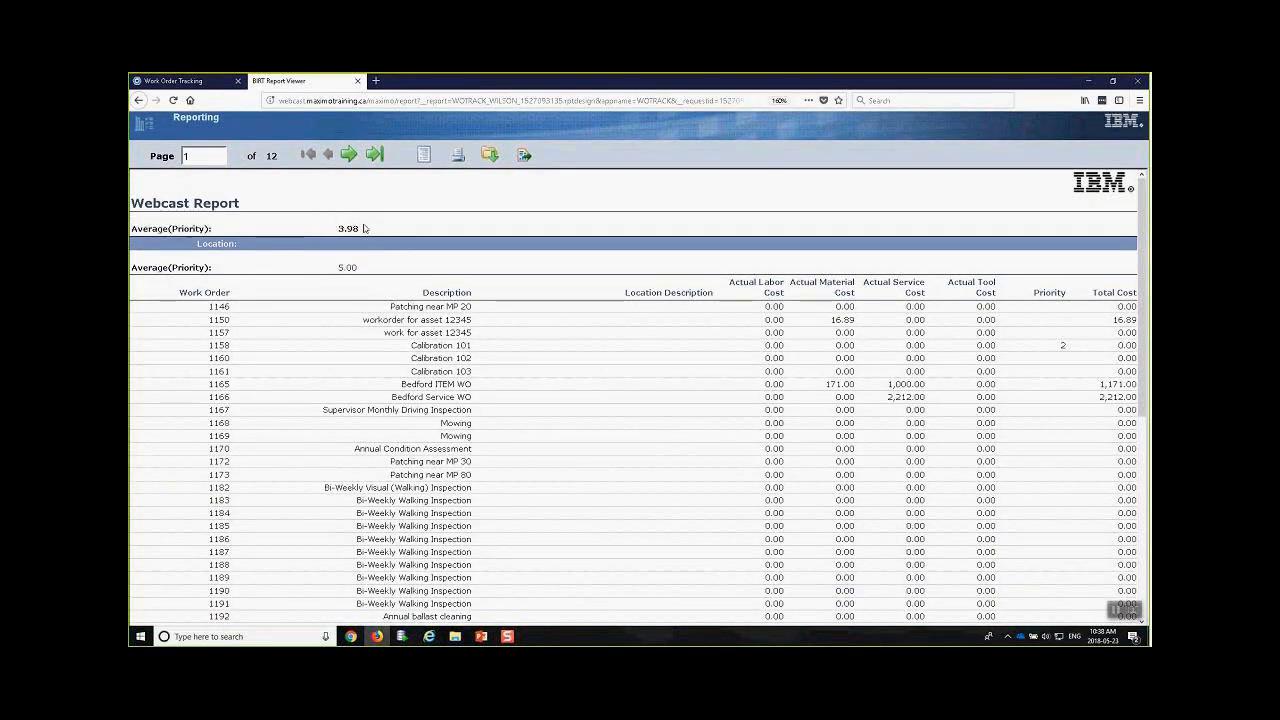
drag(174, 268, 131, 269)
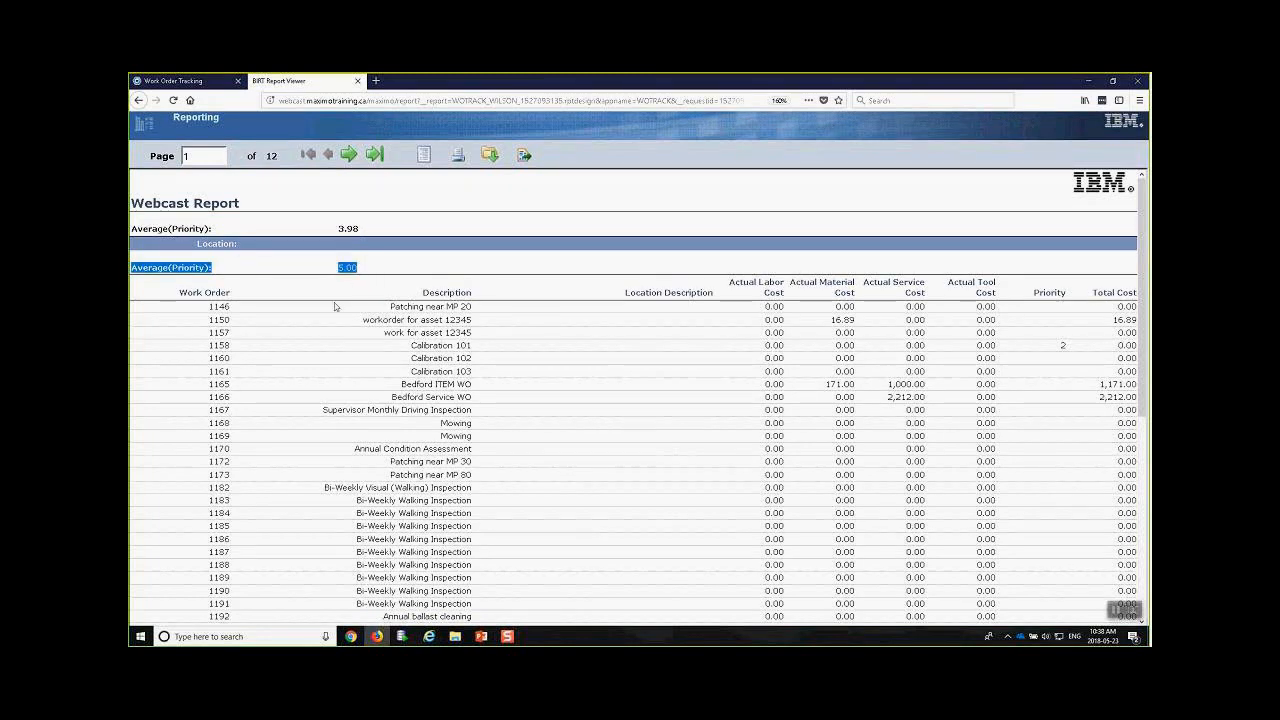
scroll(335, 307, down, 2)
scroll(335, 307, up, 2)
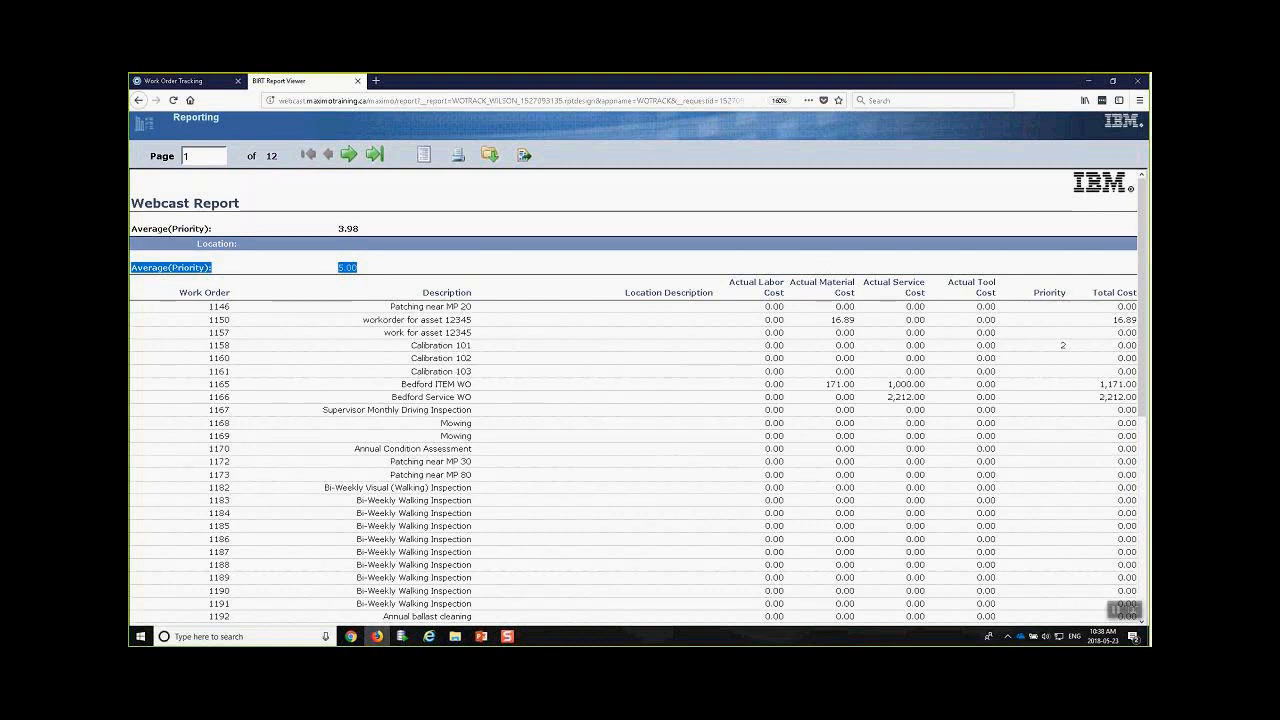
scroll(659, 530, down, 1)
scroll(659, 530, down, 5)
scroll(657, 323, up, 6)
Examine the Priority column and compare the Actual Material Cost and Actual Service Cost of the first Bedford ITEM WO.
key(ctrl+minus)
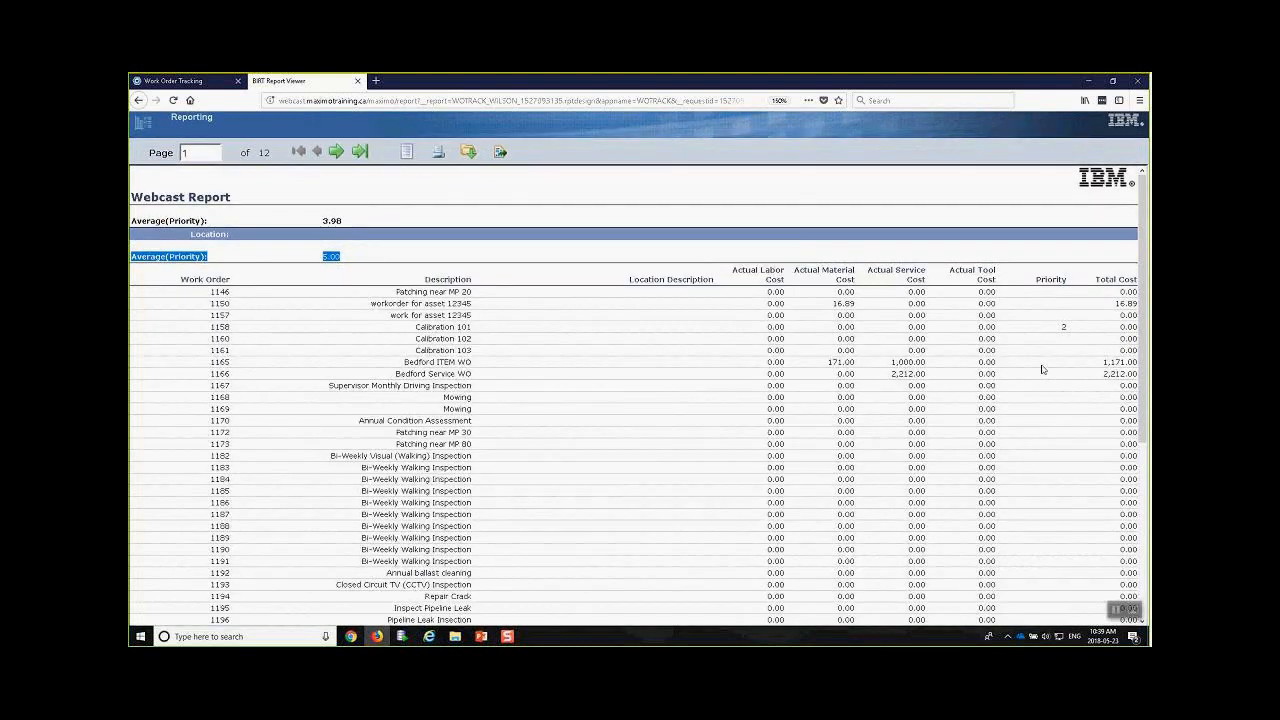
key(ctrl+minus)
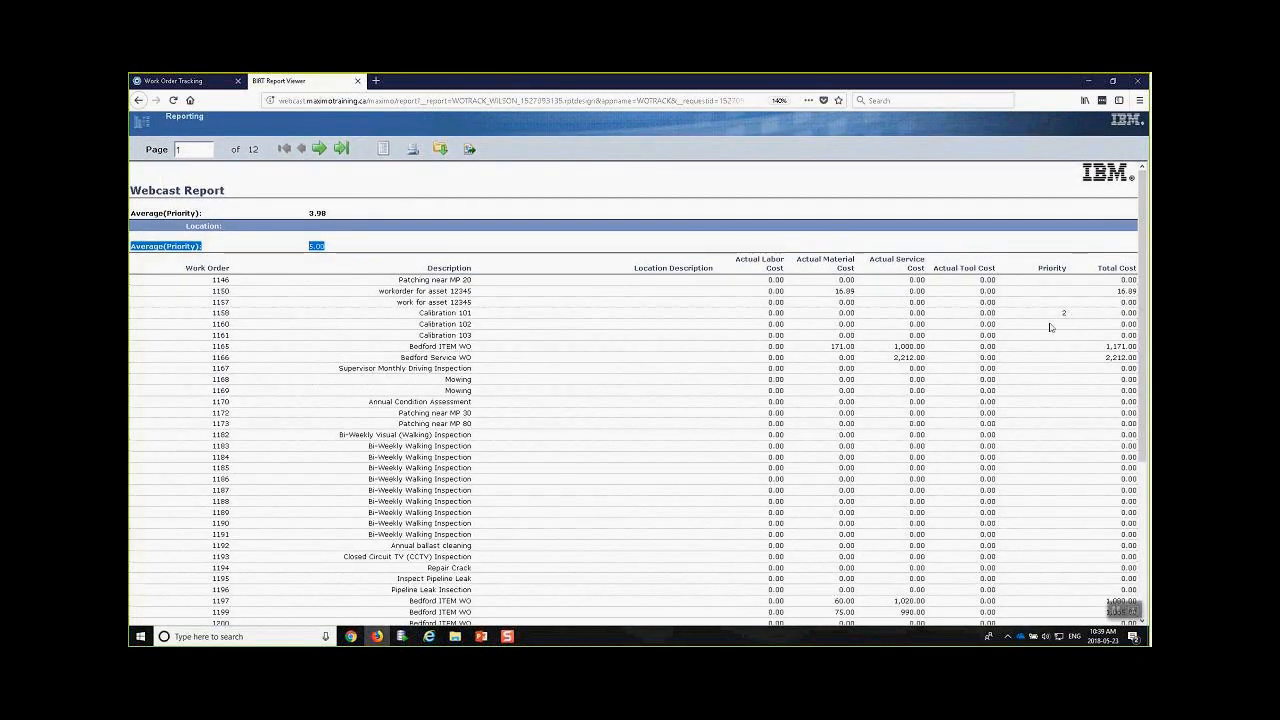
key(ctrl+plus)
key(ctrl+plus)
key(ctrl+plus)
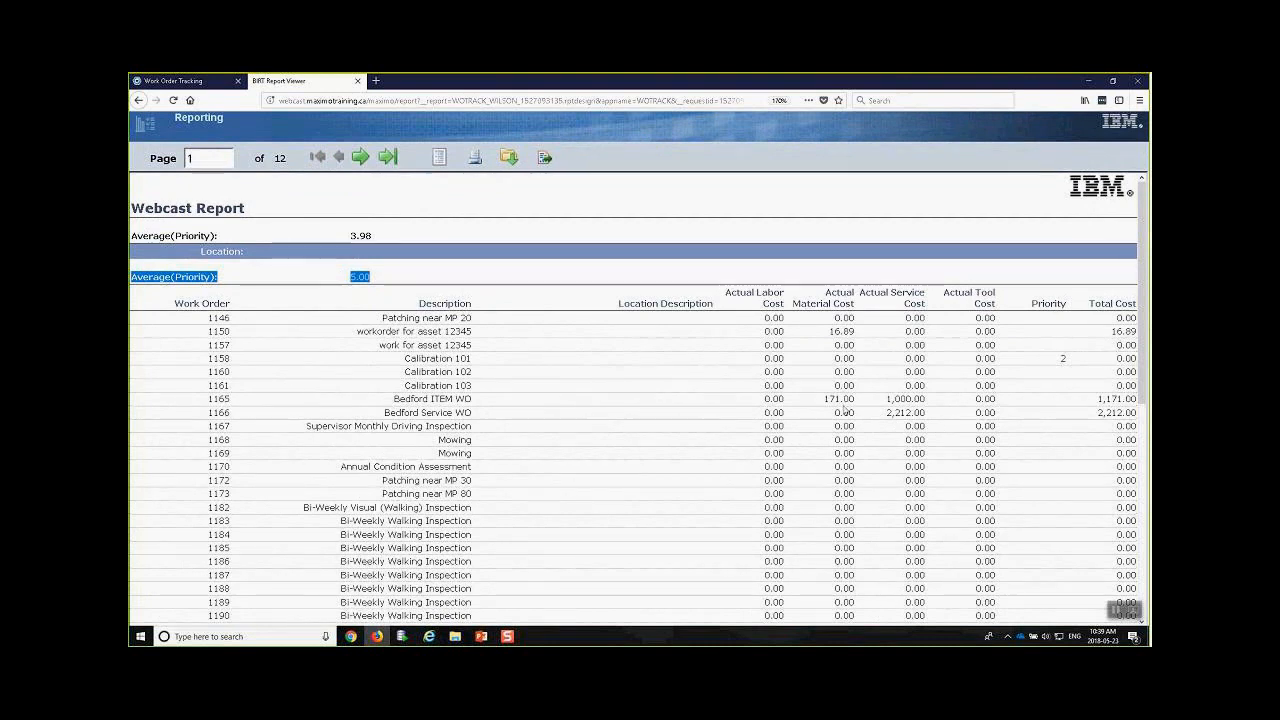
drag(879, 401, 895, 401)
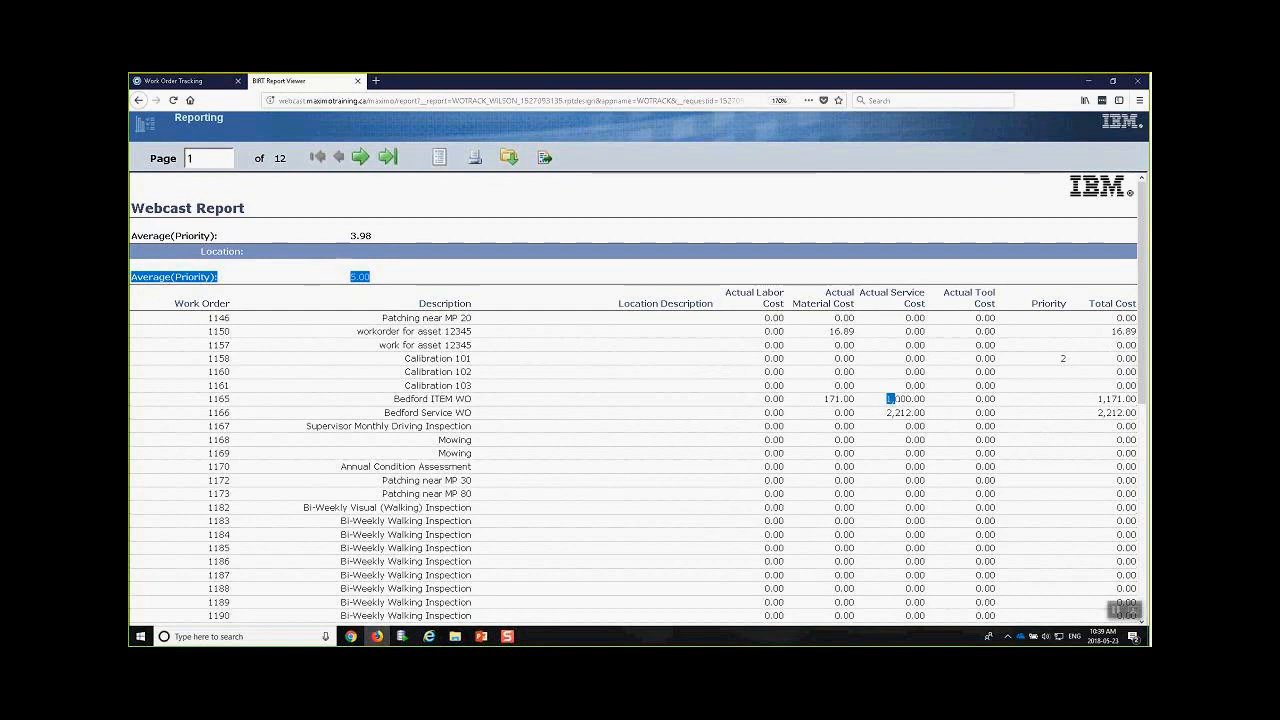
drag(814, 401, 857, 401)
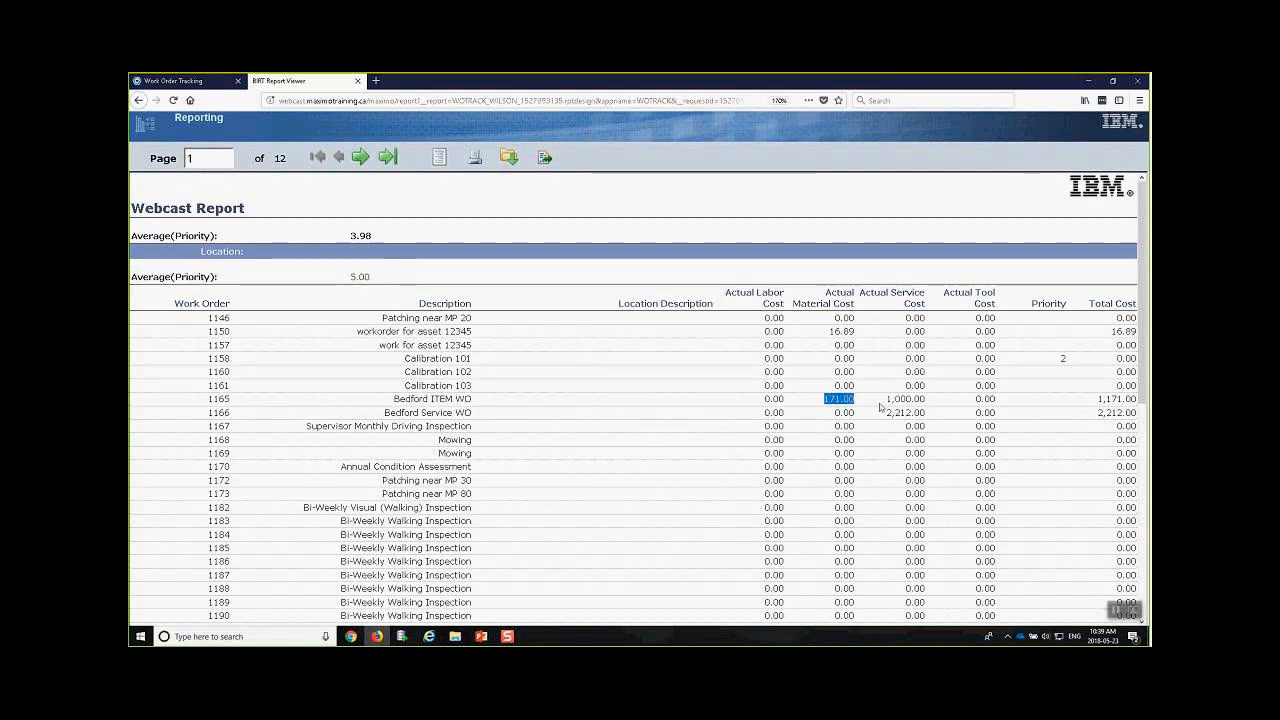
Examine the Total Cost of the first Bedford ITEM WO and the BOILER location group's average priority, and close the report.
drag(1095, 401, 1137, 401)
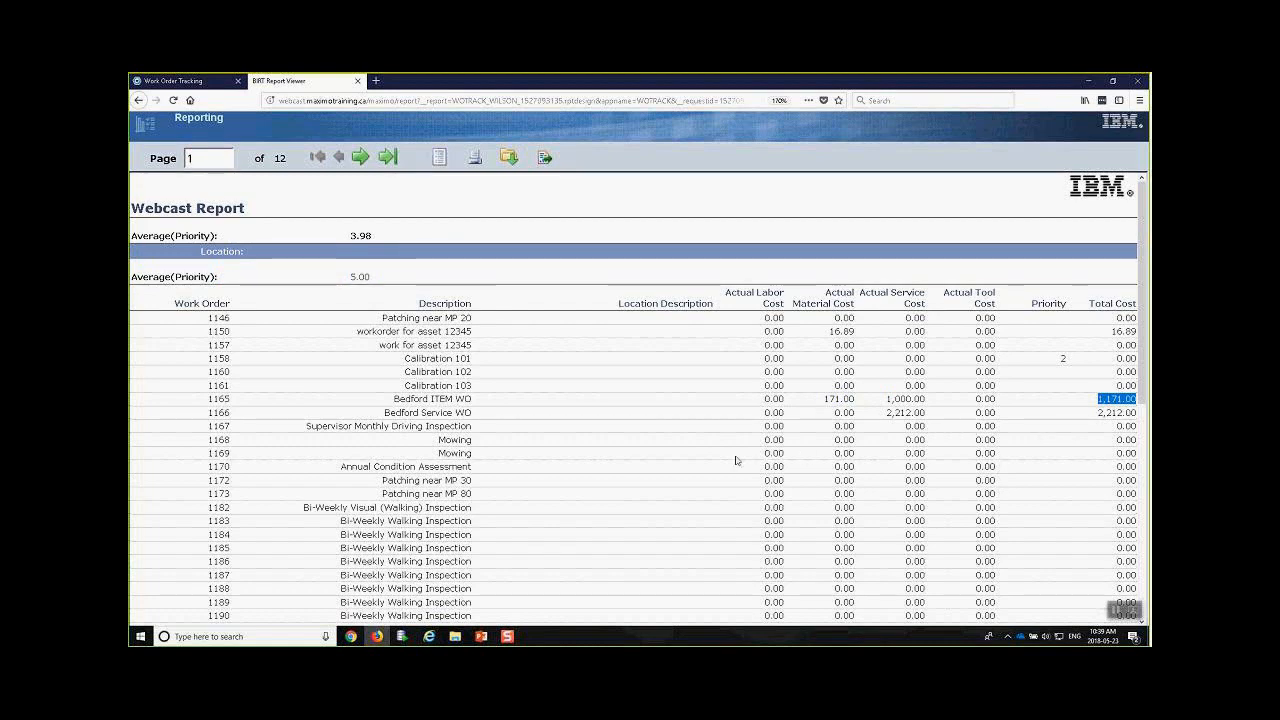
scroll(737, 460, down, 7)
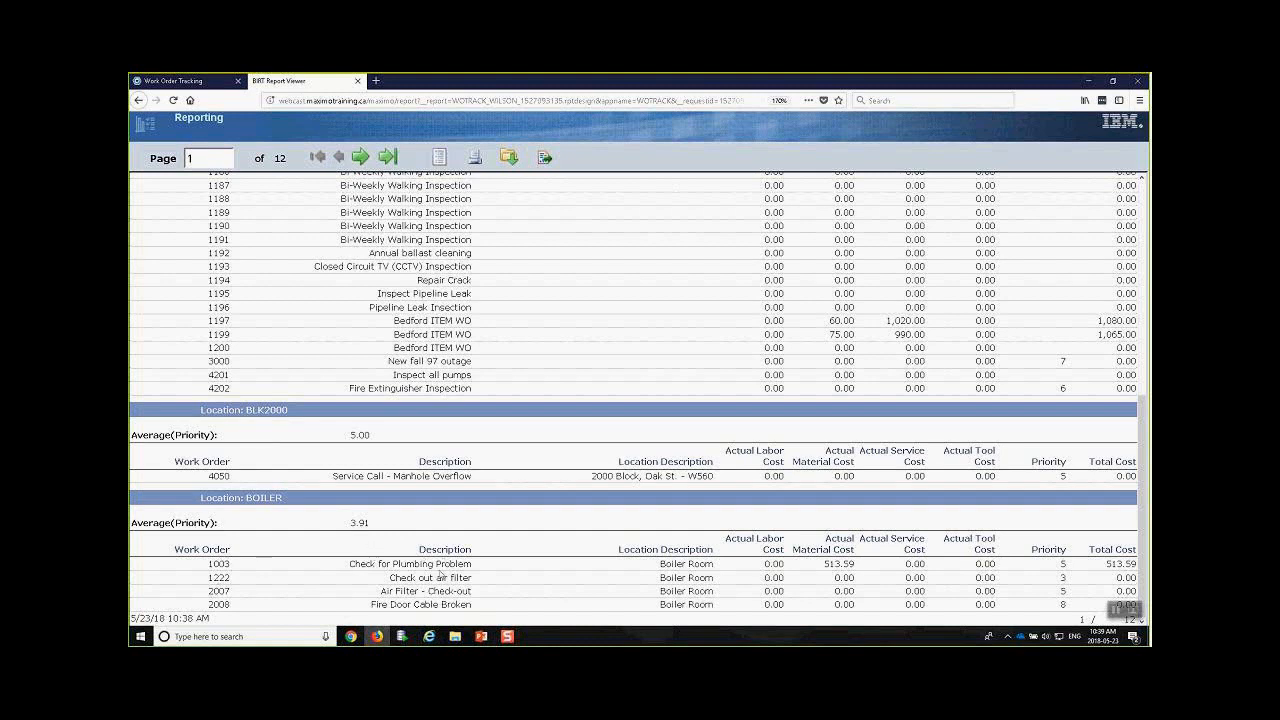
double_click(377, 527)
click(357, 80)
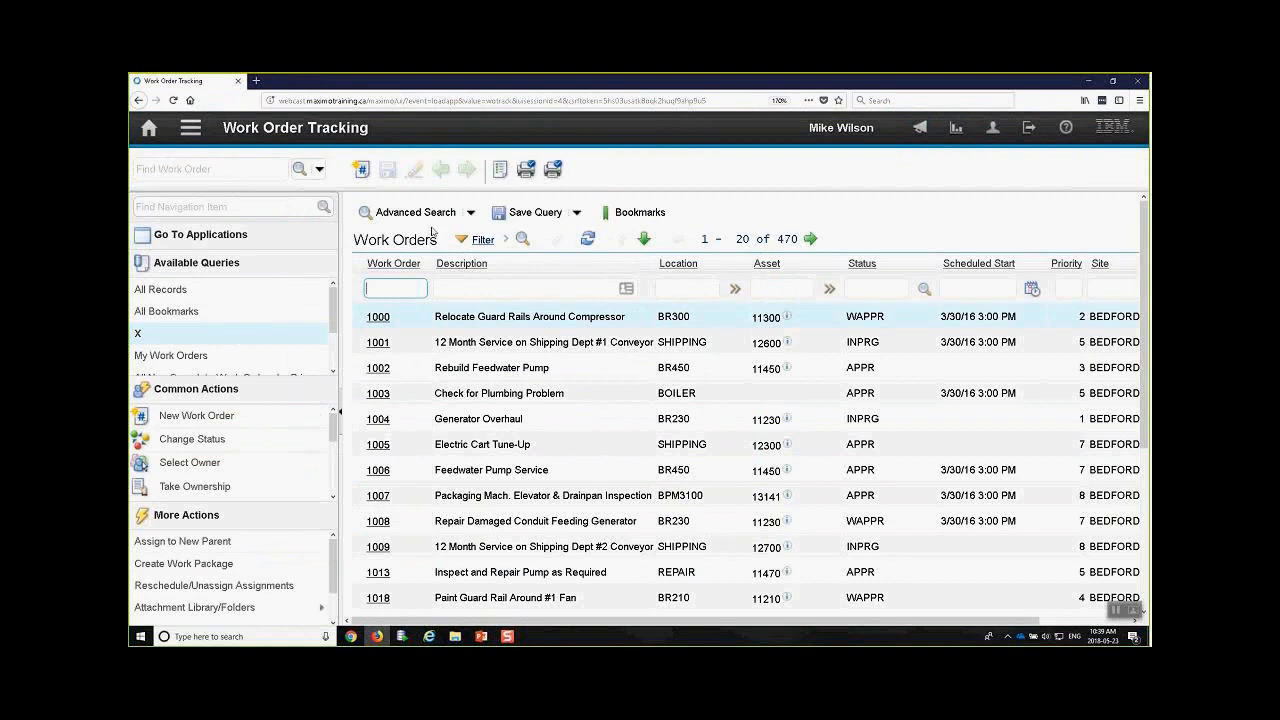
Run the saved Webcast Report for immediate output with the Priority parameter set to 5.
key(ctrl+minus)
key(ctrl+minus)
key(ctrl+minus)
key(ctrl+minus)
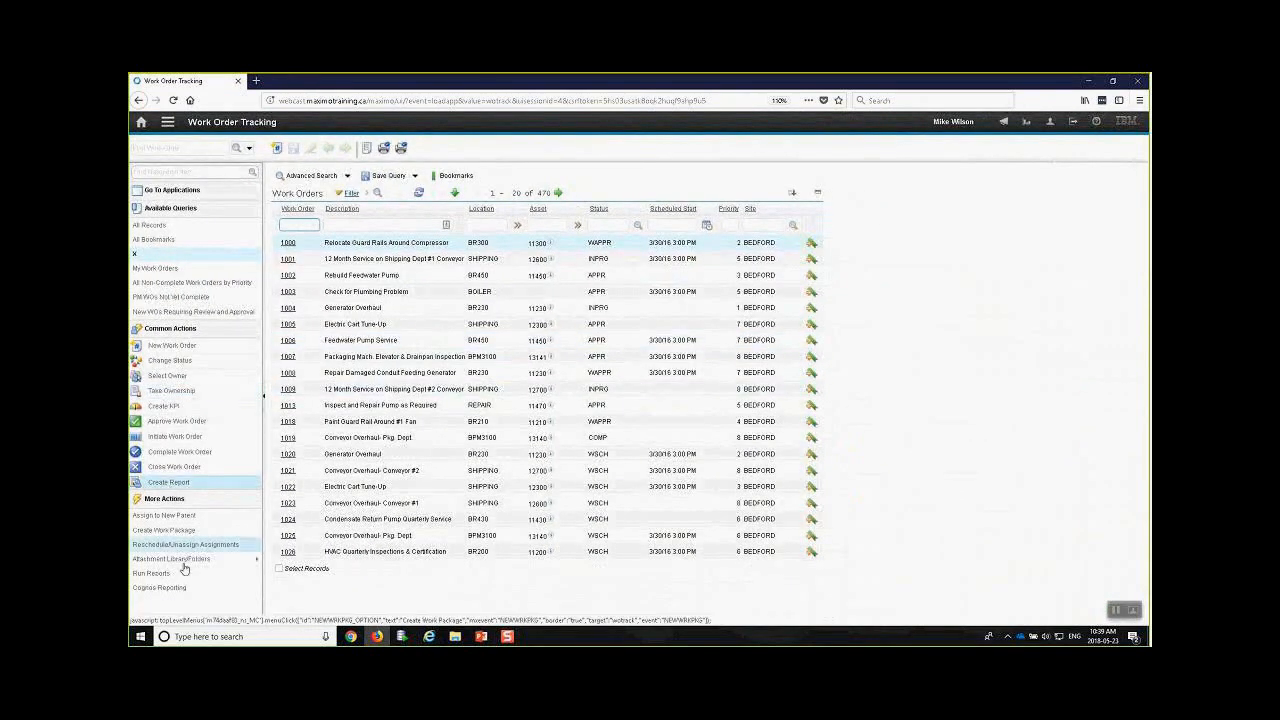
click(158, 576)
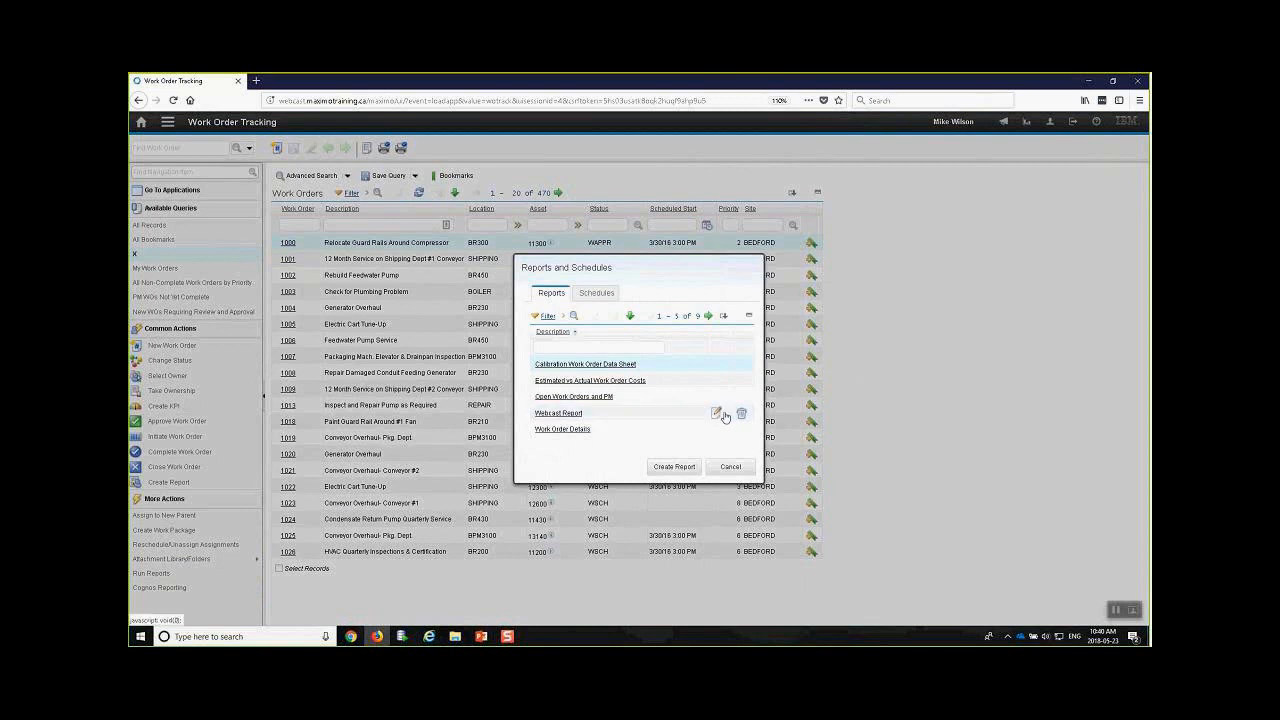
click(560, 413)
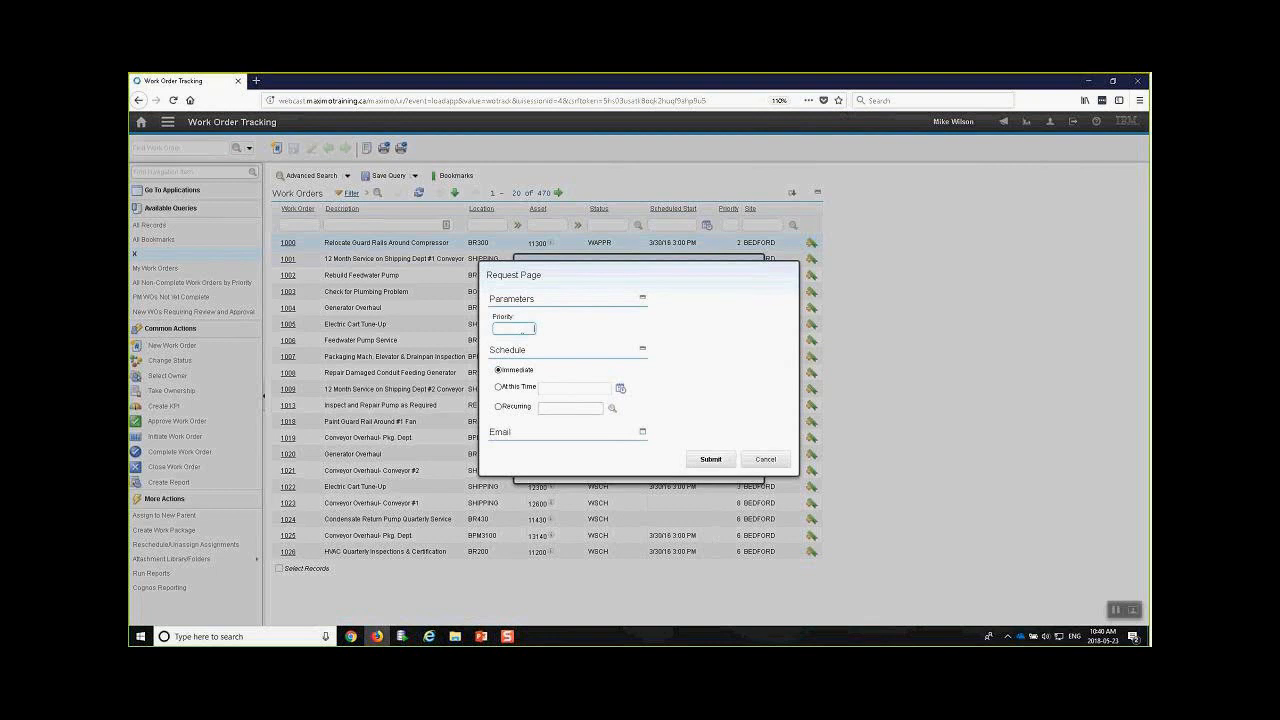
text(5)
click(711, 460)
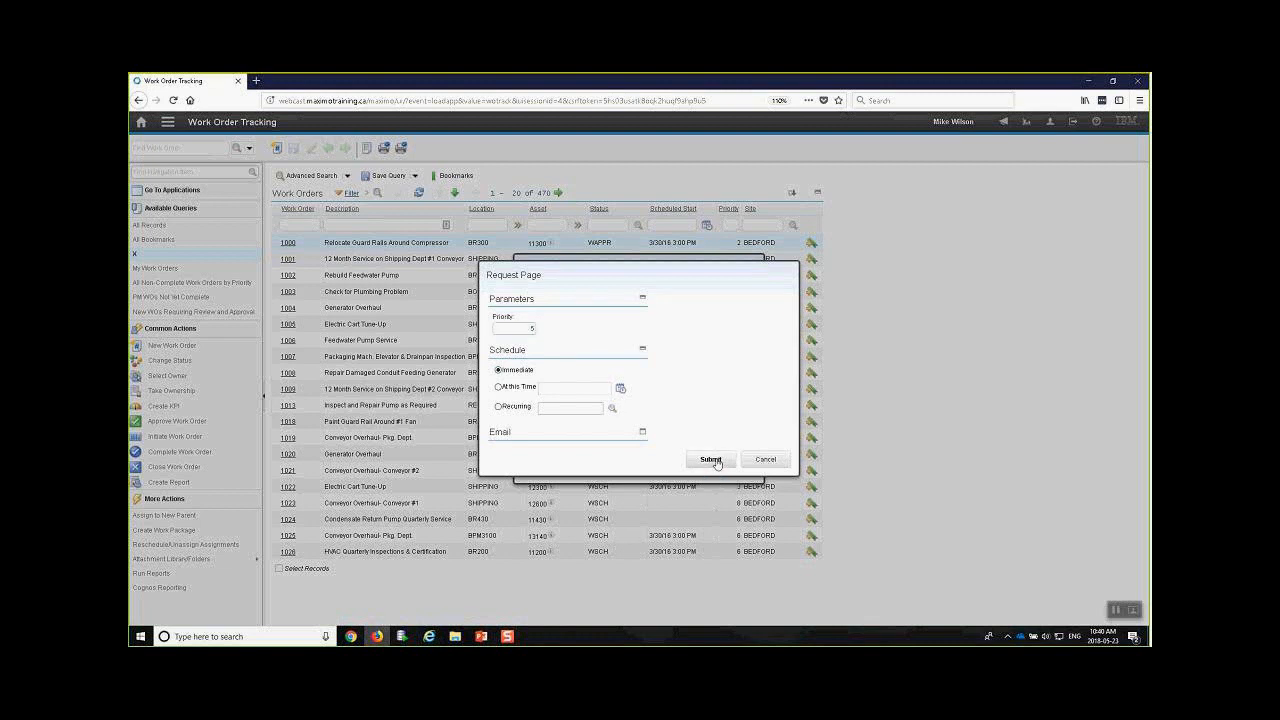